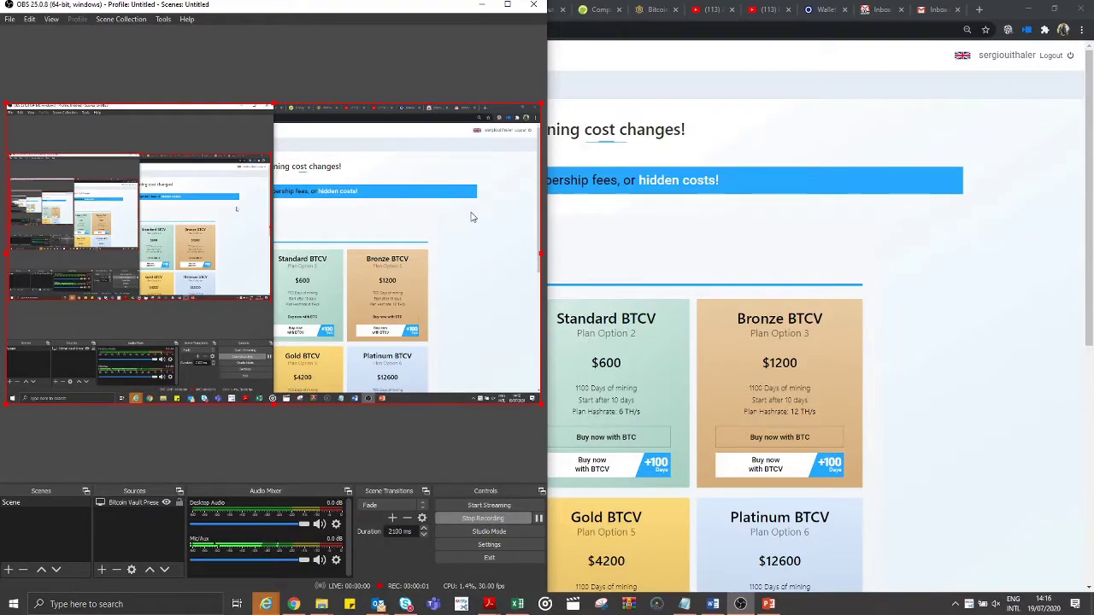
Glance at the Bitcoin plans, then return to the Bitcoin Vault plans on Buy plans
left_click(481, 4)
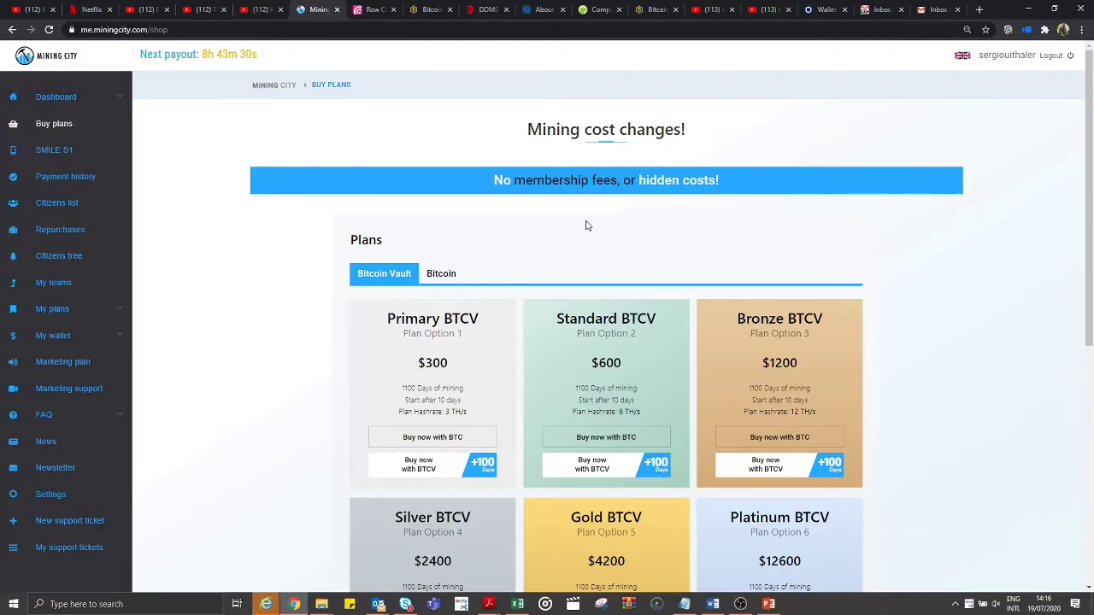
scroll(586, 225, "down", 2)
scroll(586, 226, "up", 2)
scroll(586, 226, "down", 1)
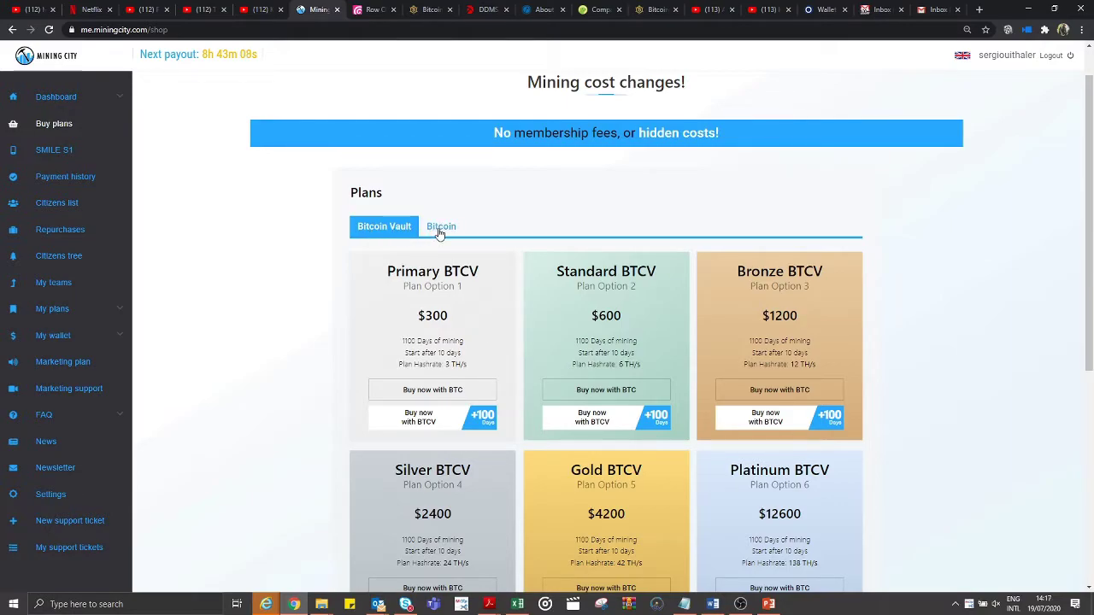
left_click(440, 229)
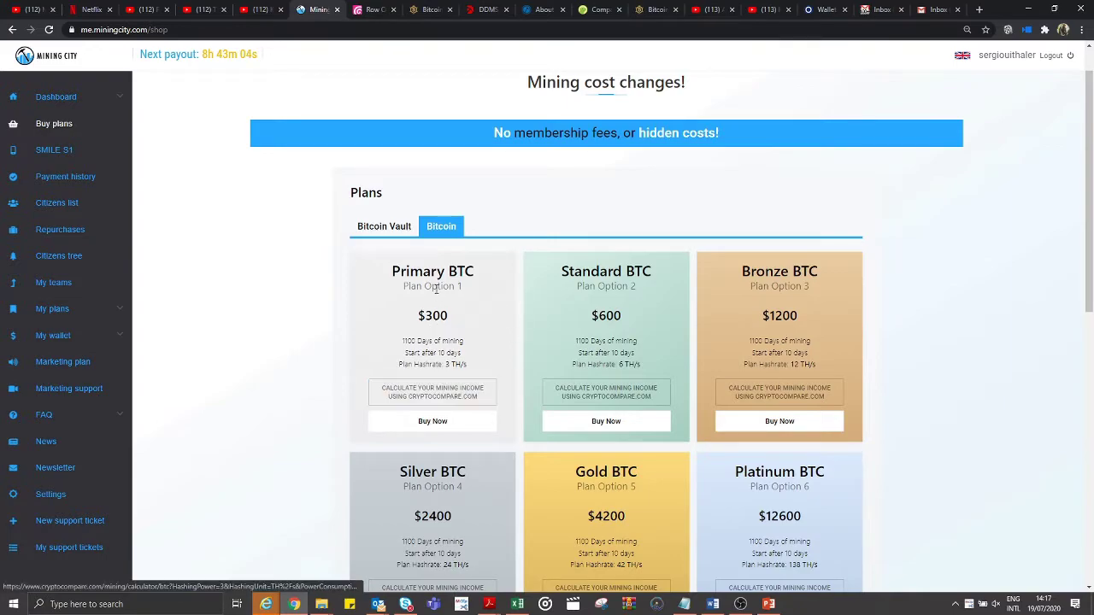
left_click(385, 231)
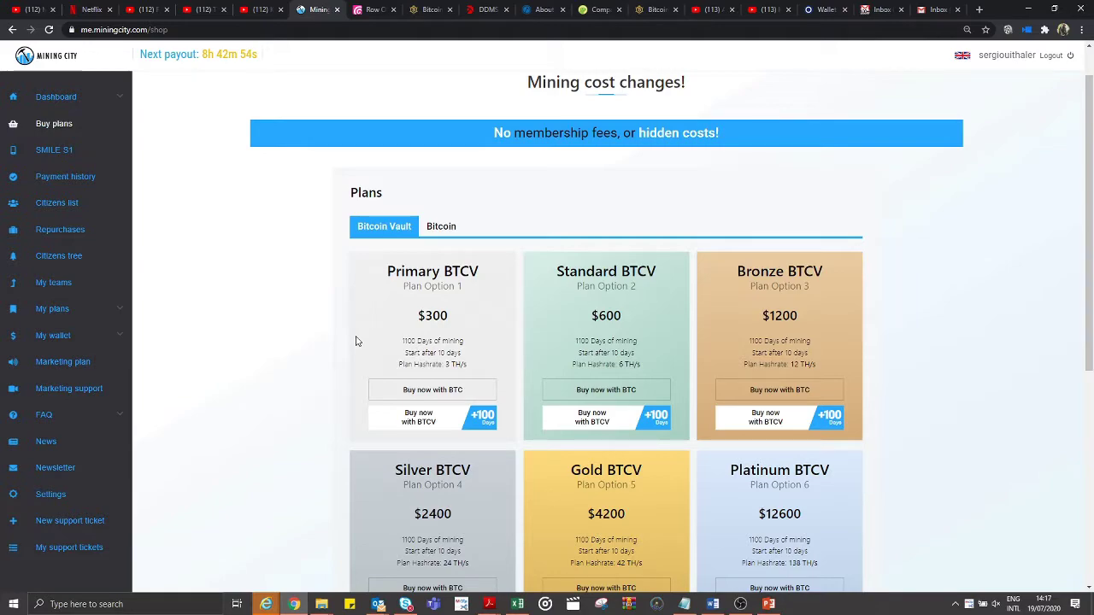
Start buying Primary BTCV with BTC and accept the refund, terms and fee conditions
left_click(435, 393)
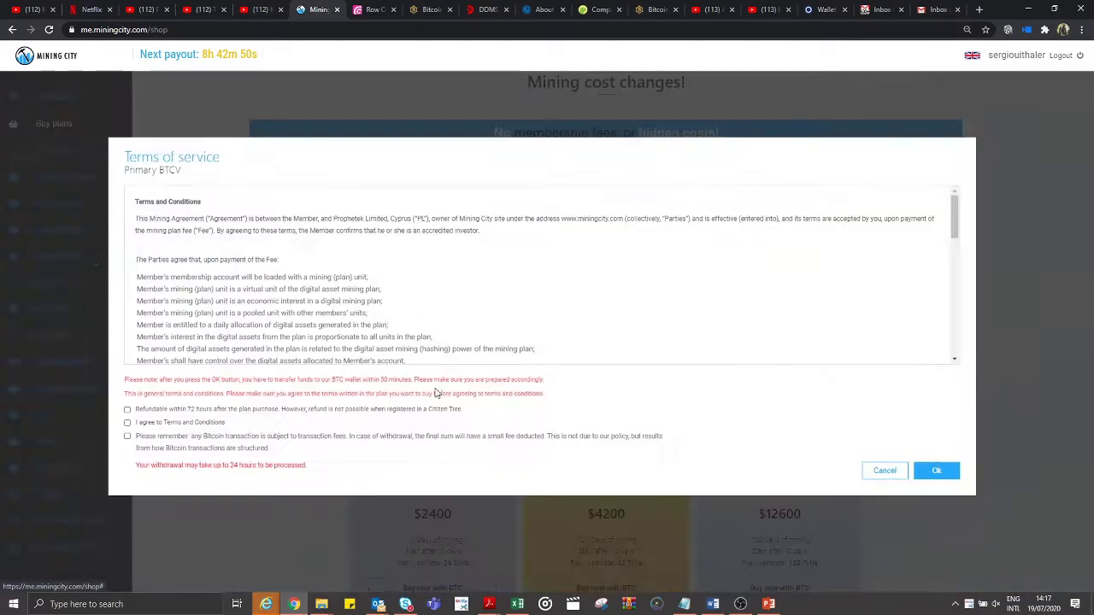
scroll(280, 259, "down", 2)
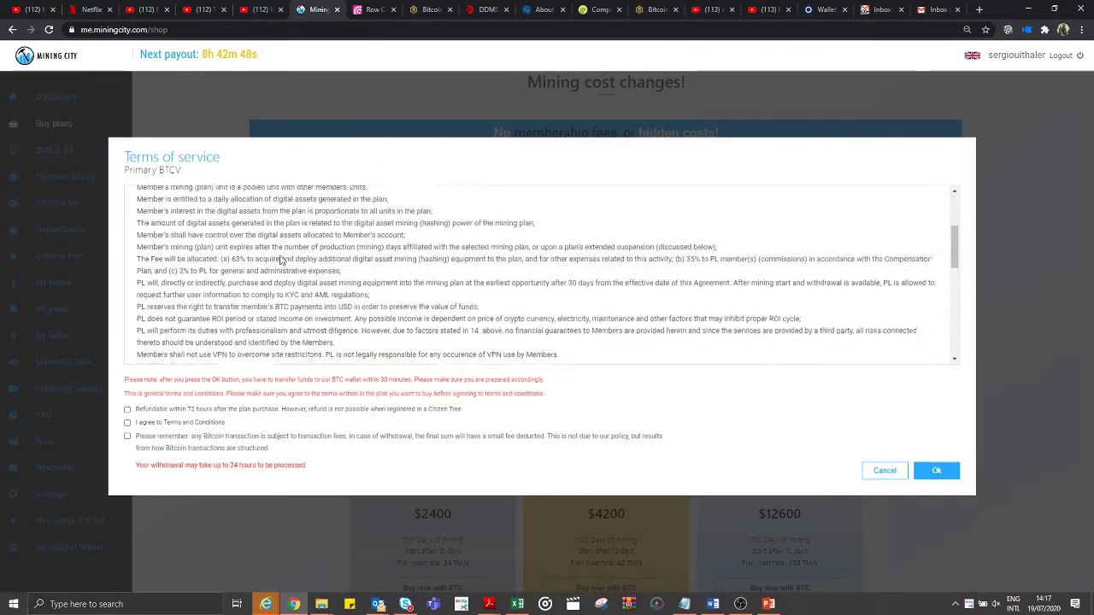
scroll(280, 258, "down", 1)
scroll(281, 257, "down", 3)
scroll(280, 254, "down", 3)
scroll(280, 254, "down", 2)
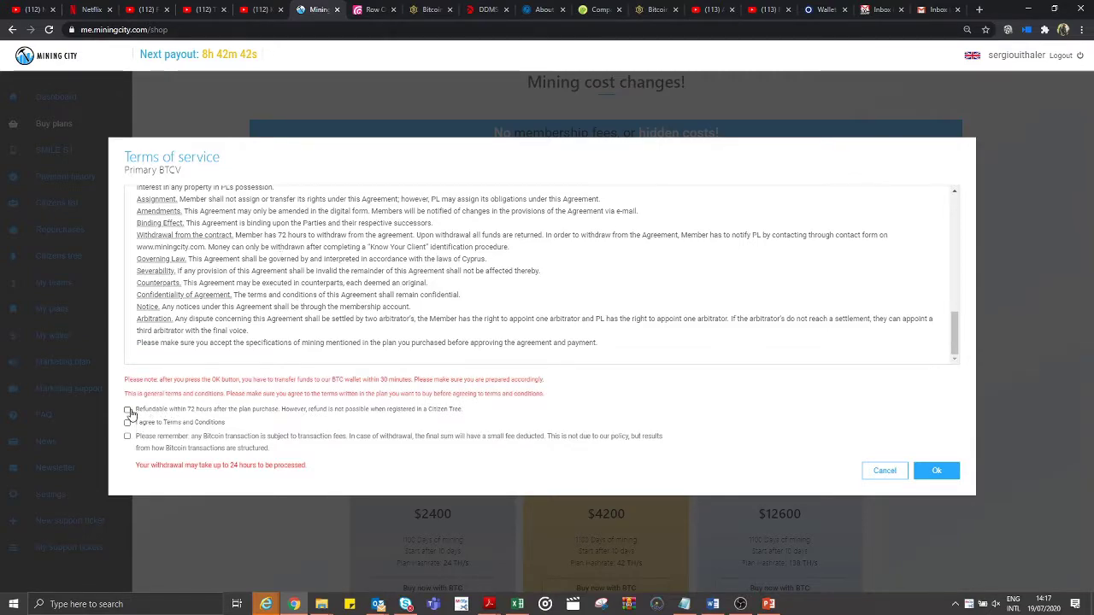
left_click(129, 412)
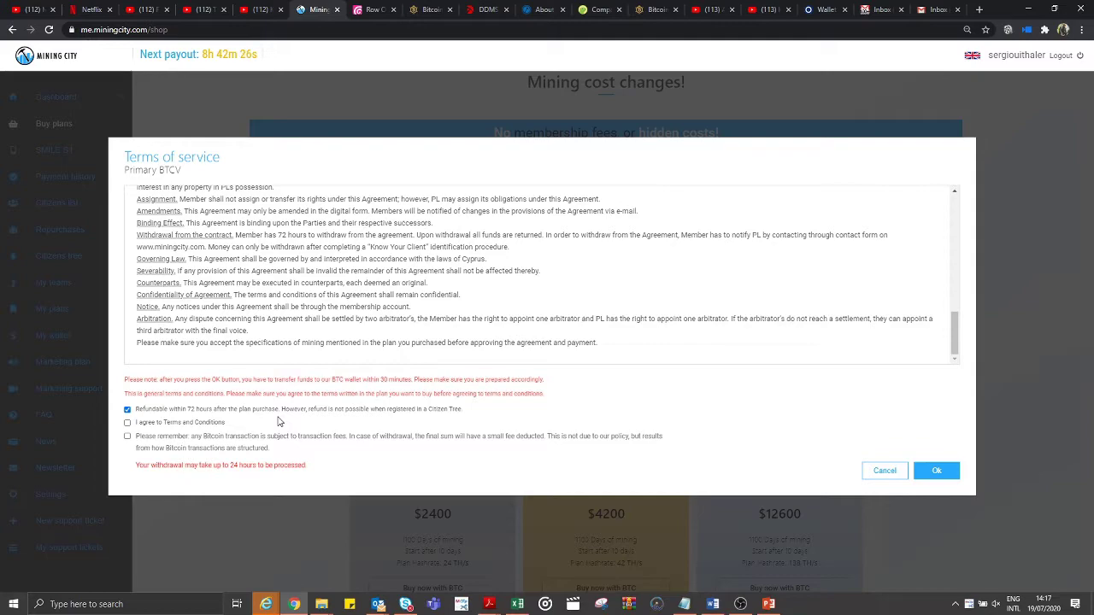
left_click(127, 424)
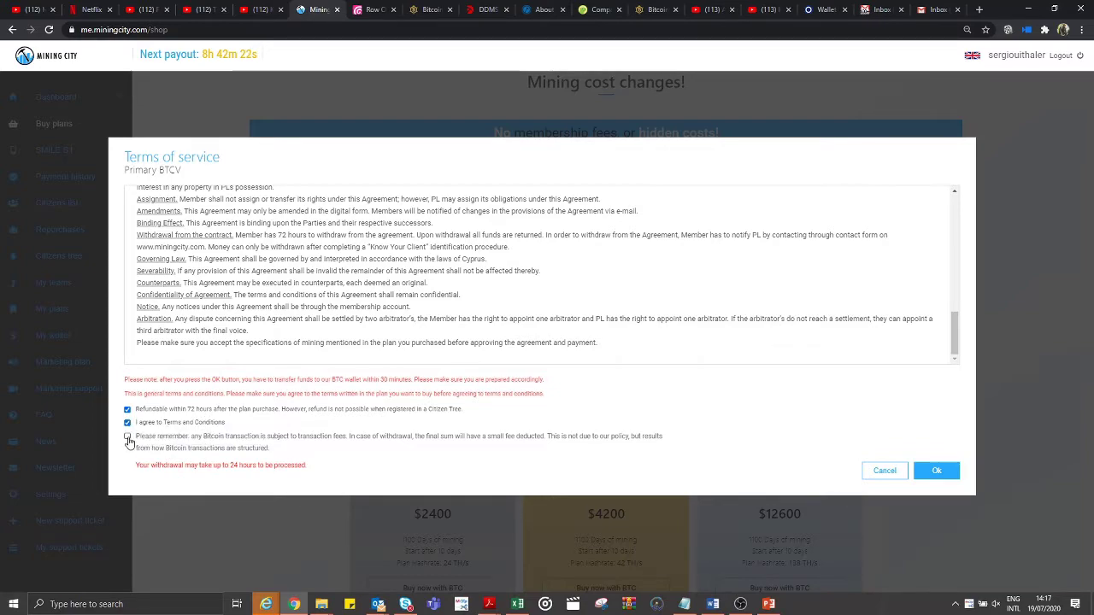
left_click(127, 437)
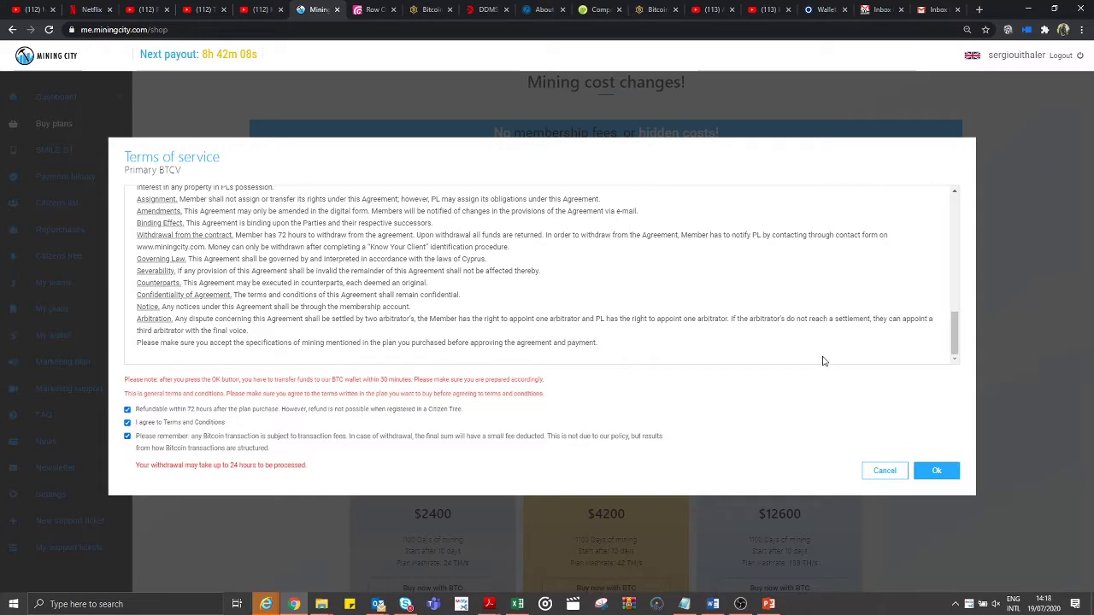
left_click(941, 474)
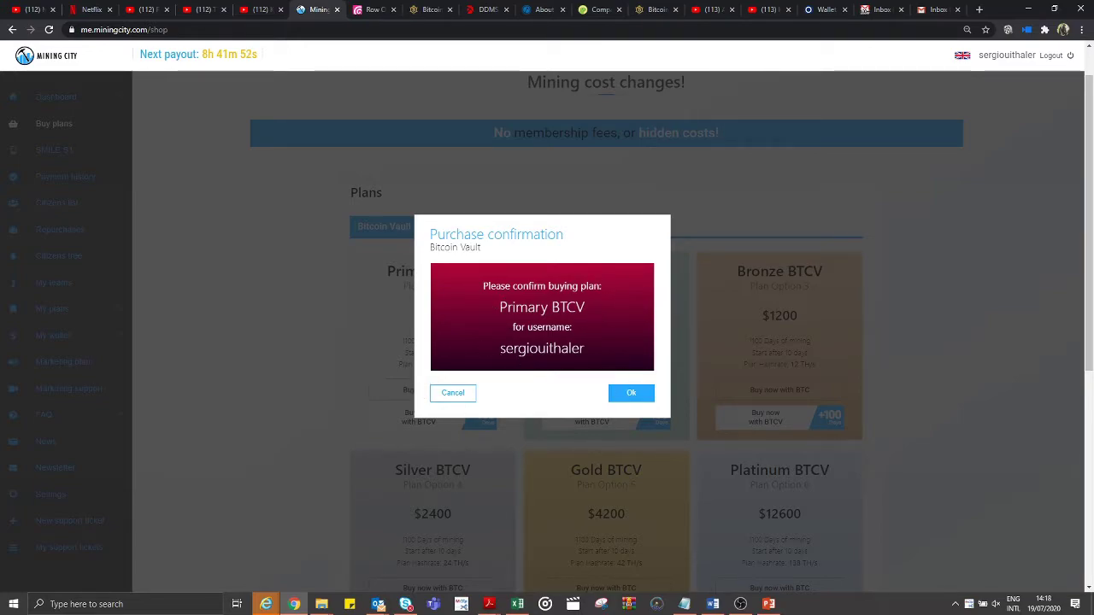
Confirm the Primary BTCV purchase to show the 0.032883 BTC payment address and QR code
left_click(633, 393)
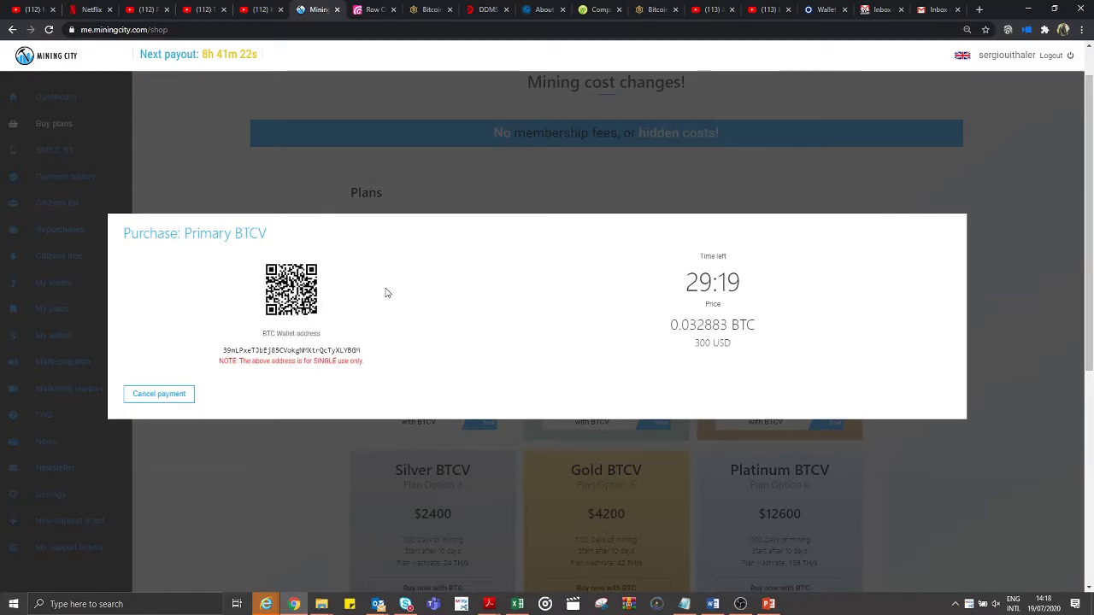
Snap Mining City left and CoinGecko right, then detach the Luno tab into its own window
key("super+Left")
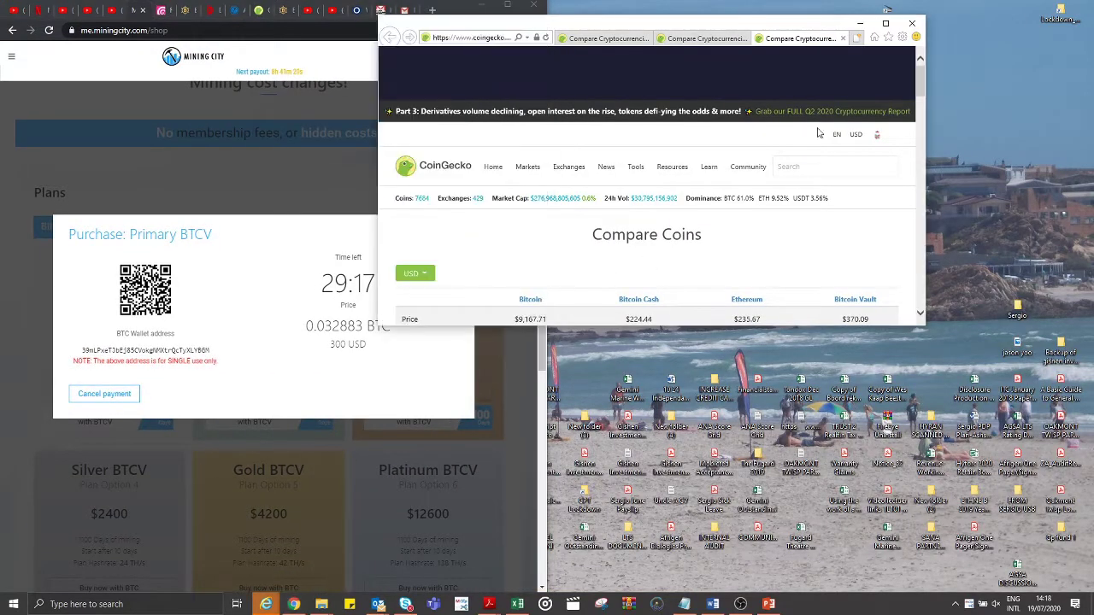
left_click(885, 23)
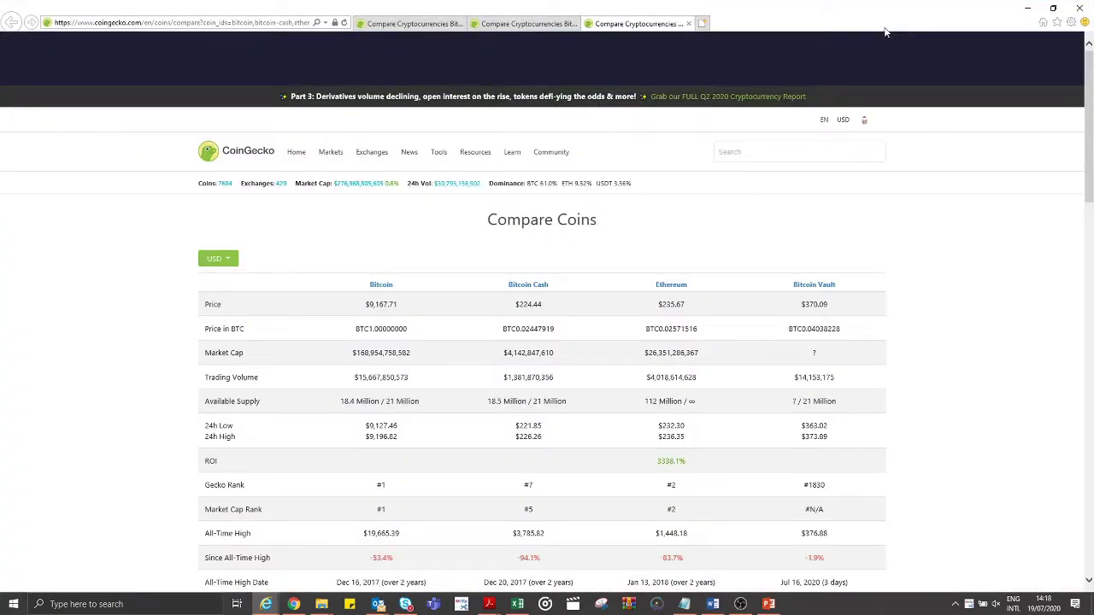
key("super+Right")
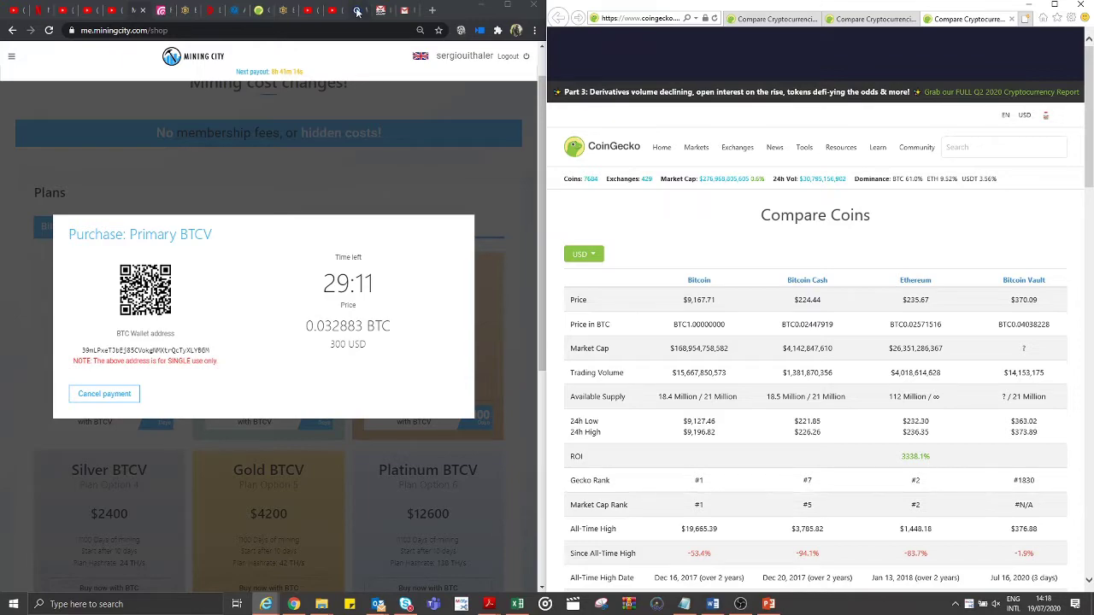
mouse_move(357, 11)
left_mouse_down()
mouse_move(683, 22)
mouse_move(599, 28)
left_mouse_up()
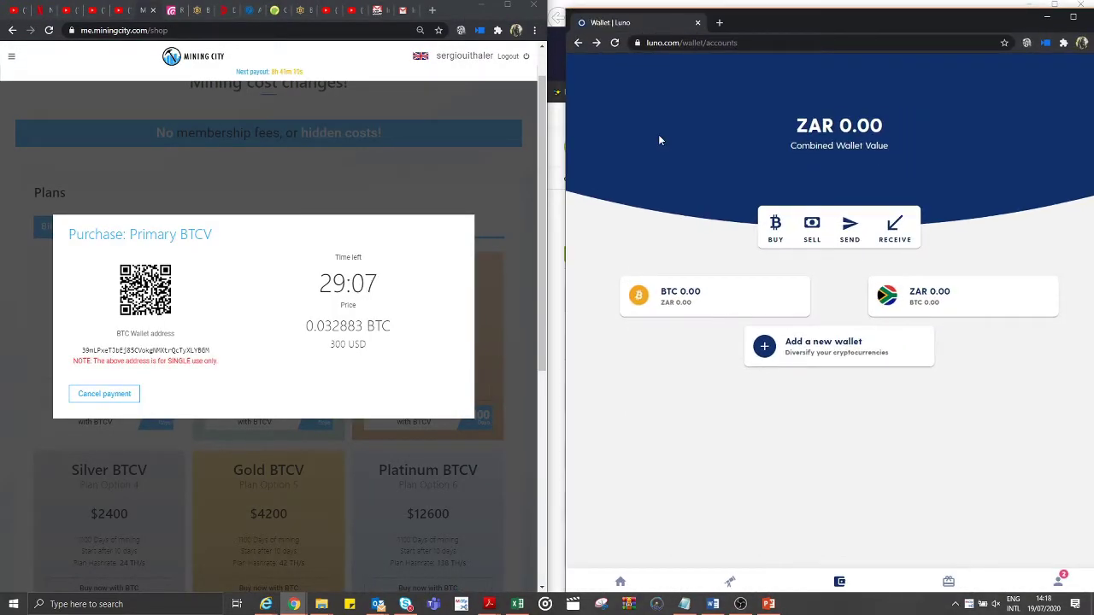
Snap Luno to the right half and open its email sign-in page via Profile
left_click(1071, 22)
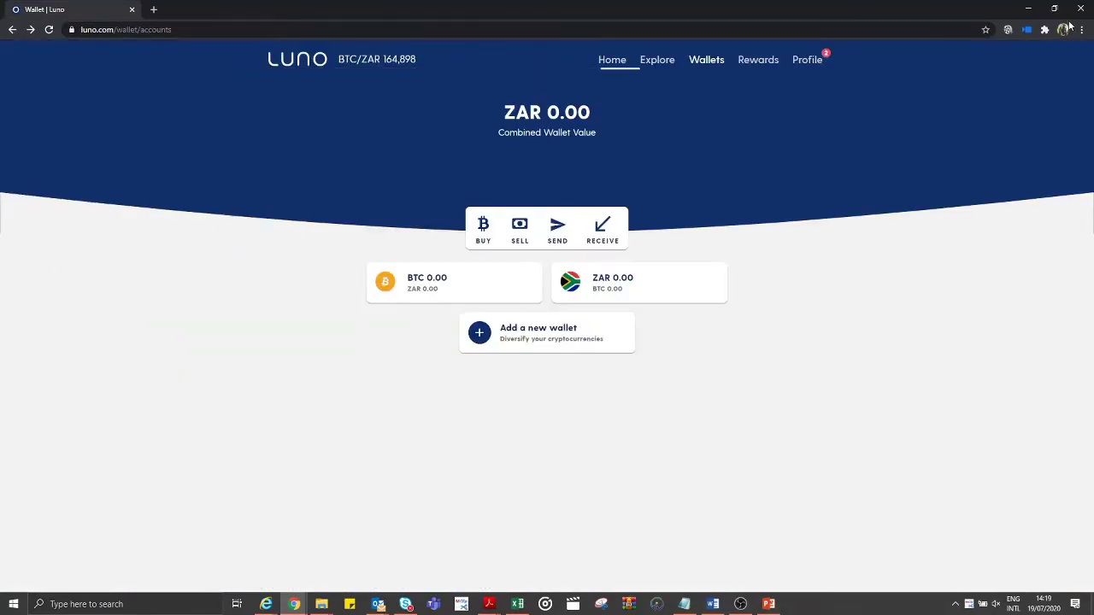
key("super+Right")
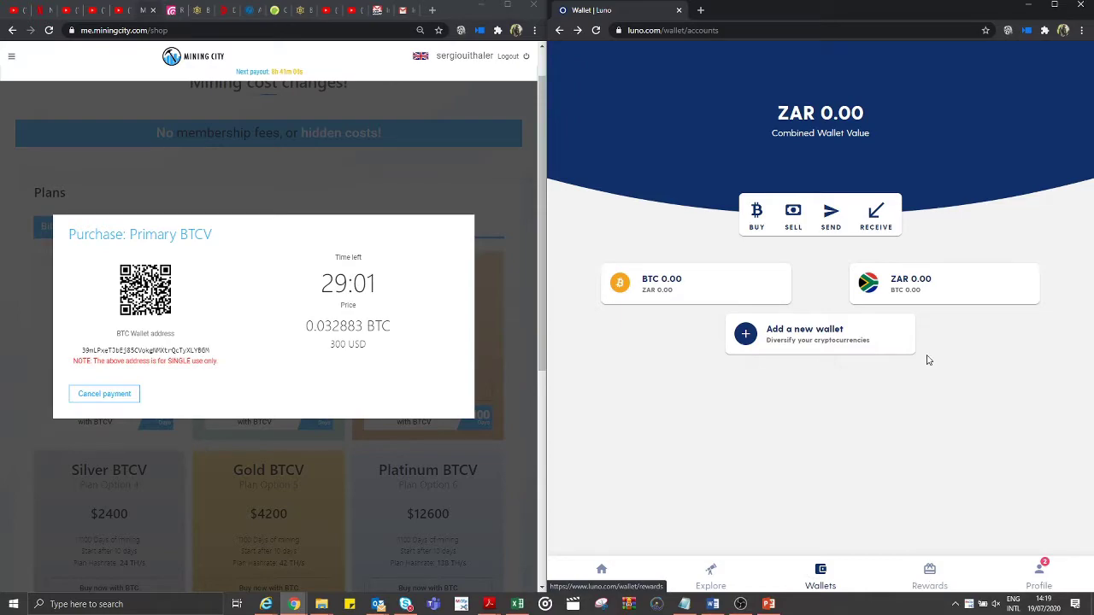
left_click(1047, 580)
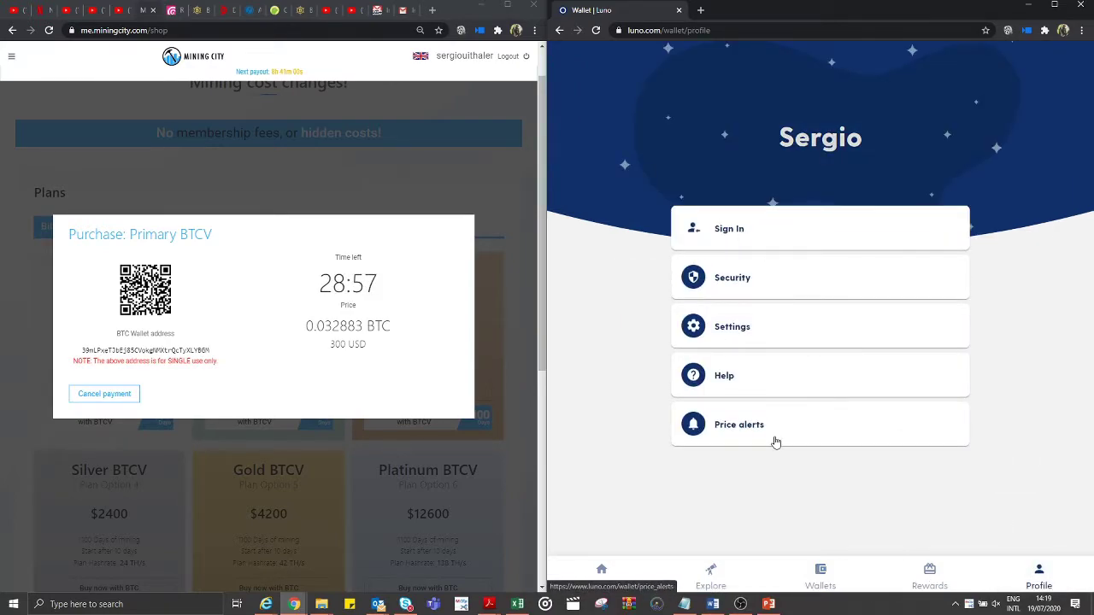
left_click(718, 224)
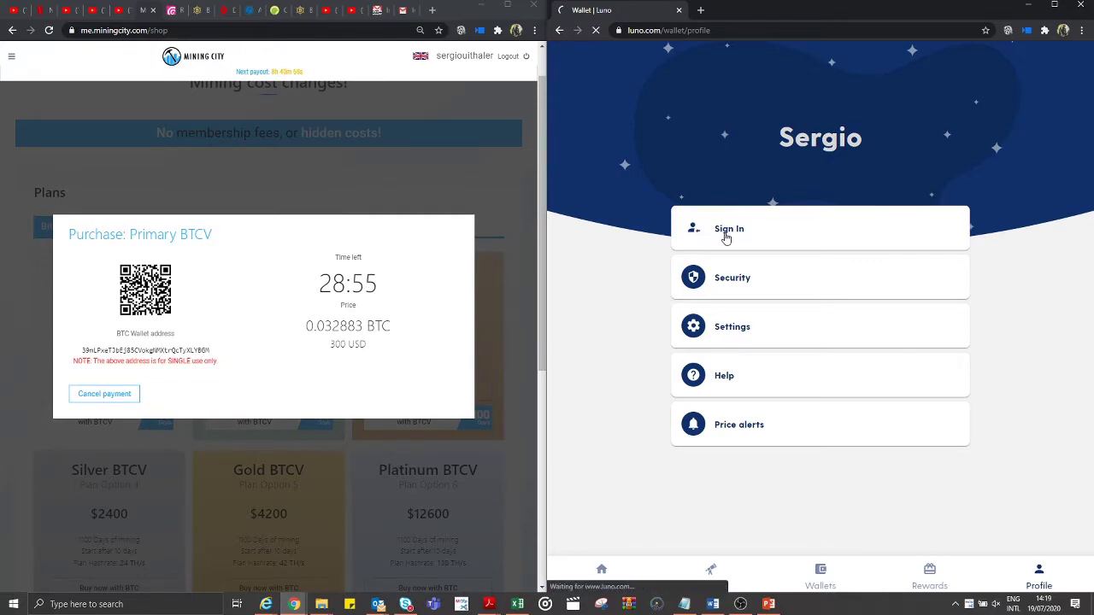
left_click(771, 237)
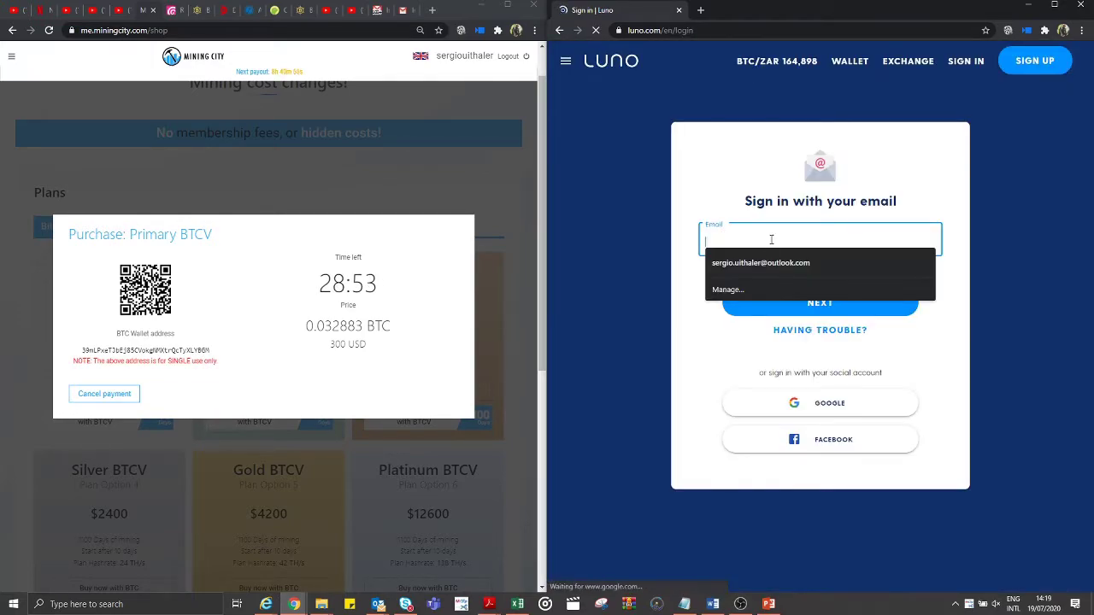
left_click(858, 230)
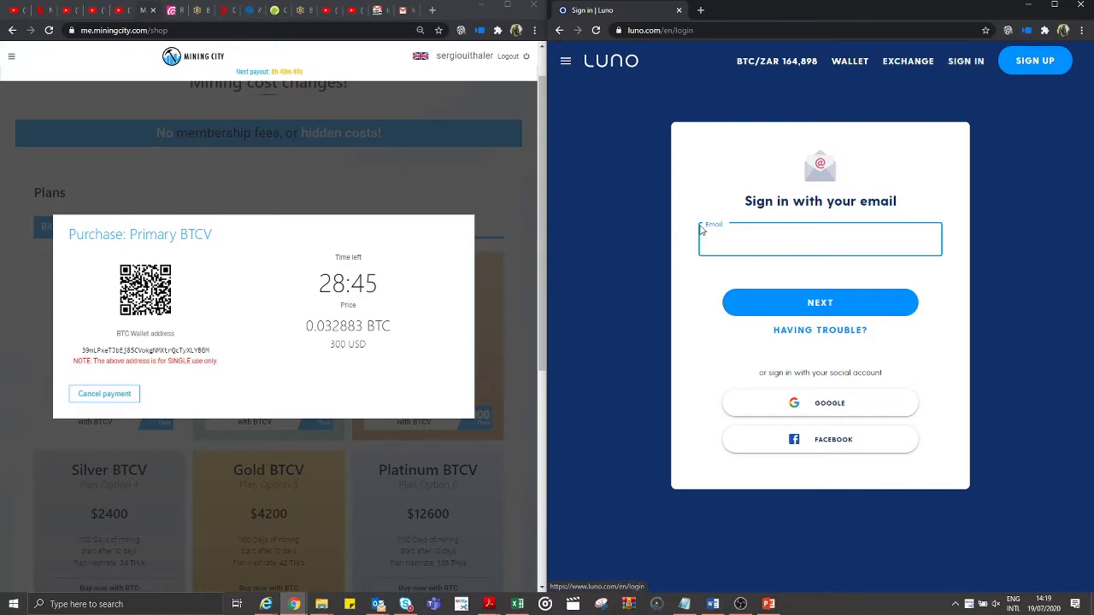
Pause and resume the OBS Studio recording, then minimize OBS
left_click(740, 605)
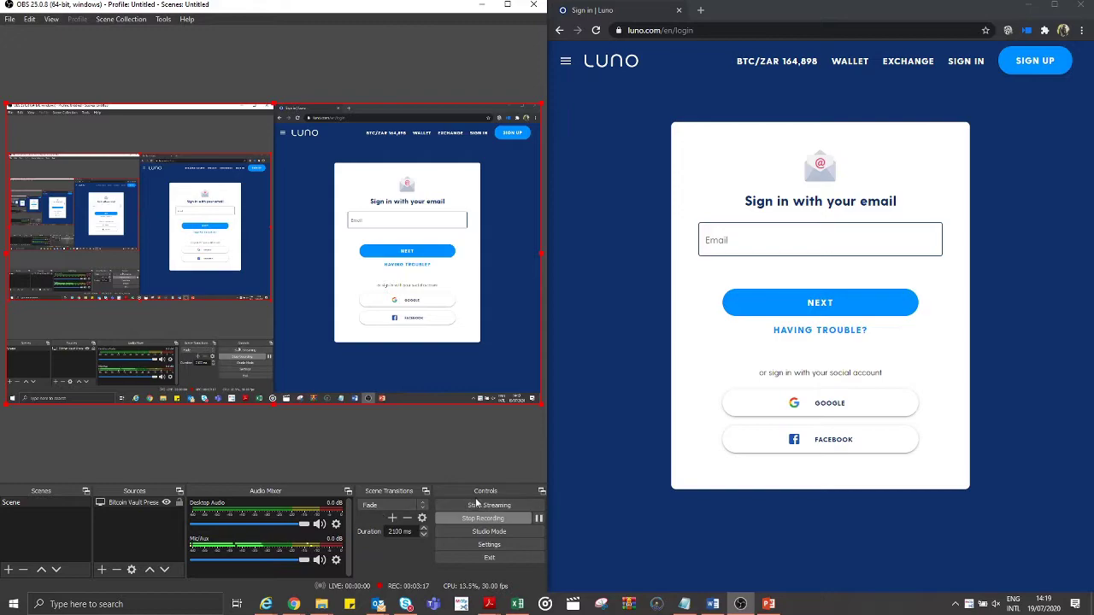
left_click(539, 519)
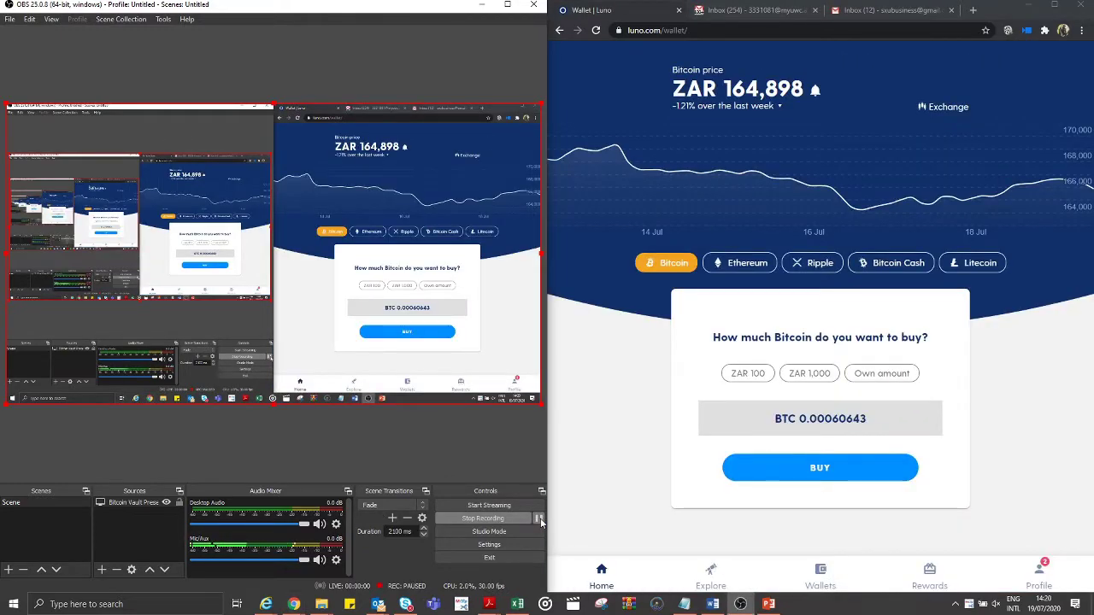
left_click(539, 519)
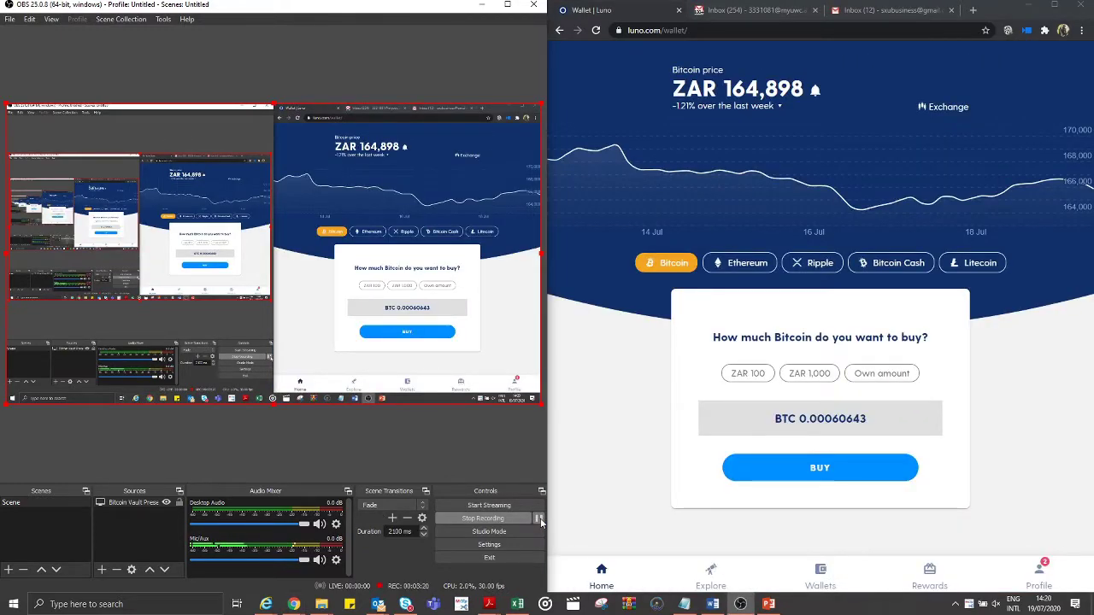
left_click(481, 5)
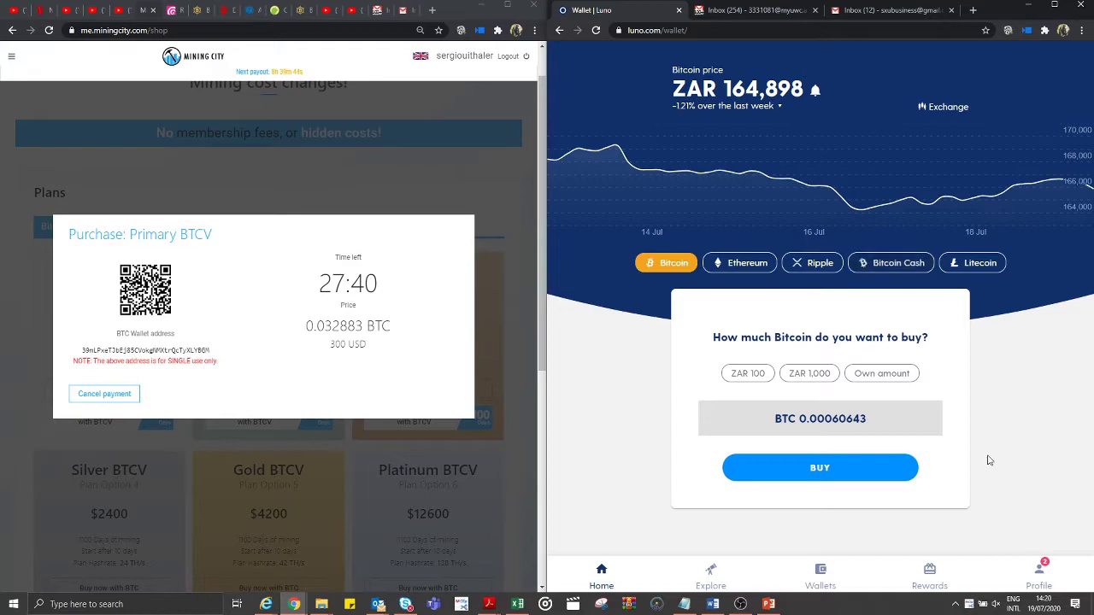
Show Luno's Wallets page with zero BTC and ZAR balances
left_click(820, 578)
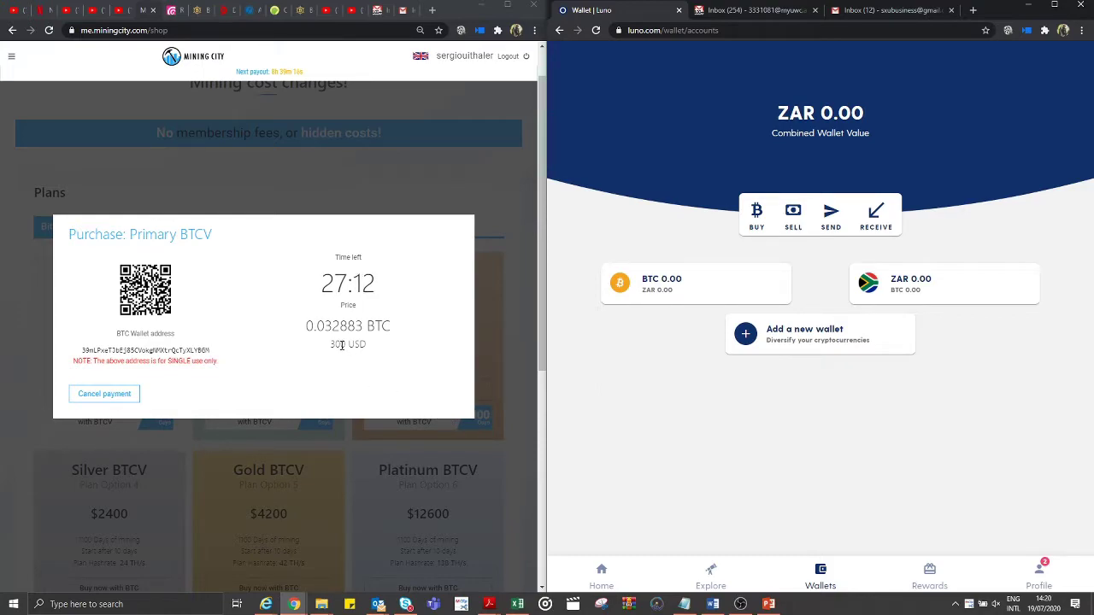
key("Print")
mouse_move(49, 209)
left_mouse_down()
mouse_move(48, 303)
mouse_move(472, 417)
left_mouse_up()
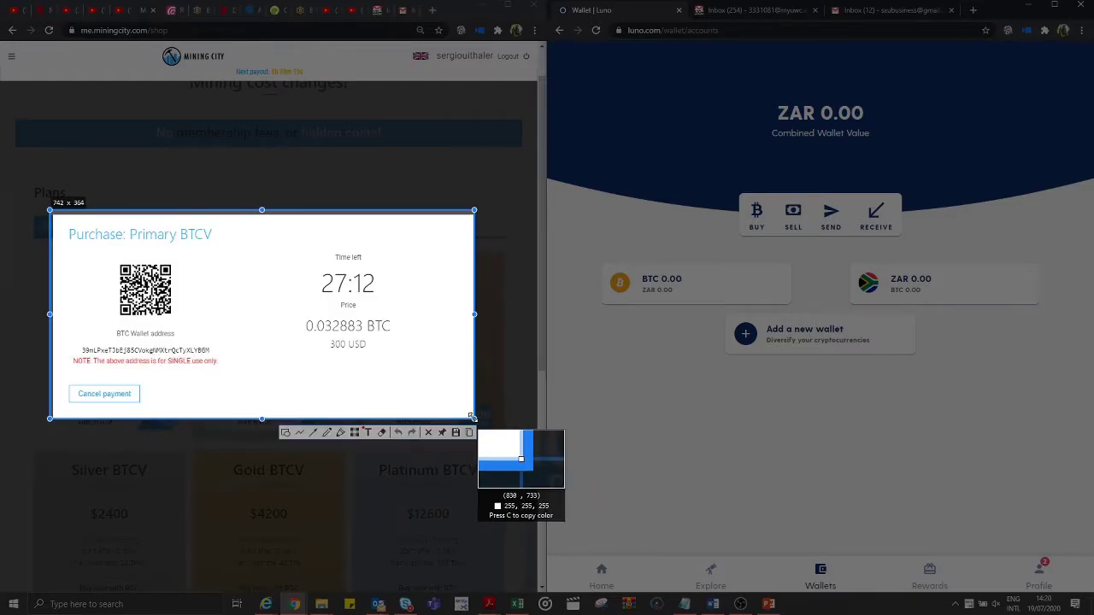
left_click(442, 431)
mouse_move(422, 348)
left_mouse_down()
mouse_move(574, 464)
mouse_move(559, 467)
left_mouse_up()
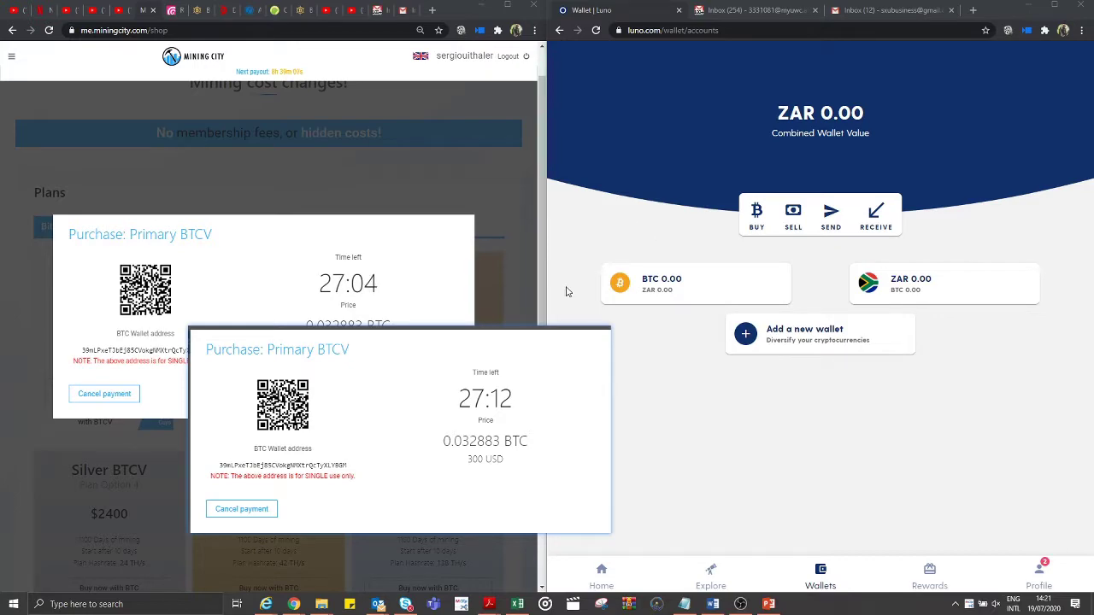
mouse_move(416, 442)
left_mouse_down()
mouse_move(320, 283)
mouse_move(286, 338)
mouse_move(275, 327)
left_mouse_up()
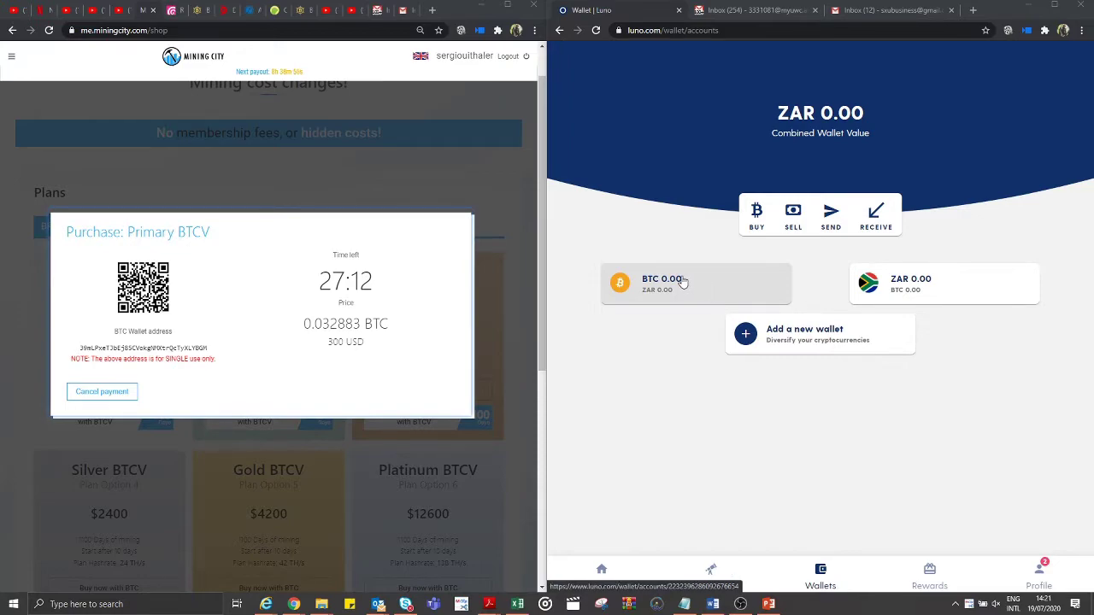
Review the BTC wallet's balance and July transactions
left_click(682, 281)
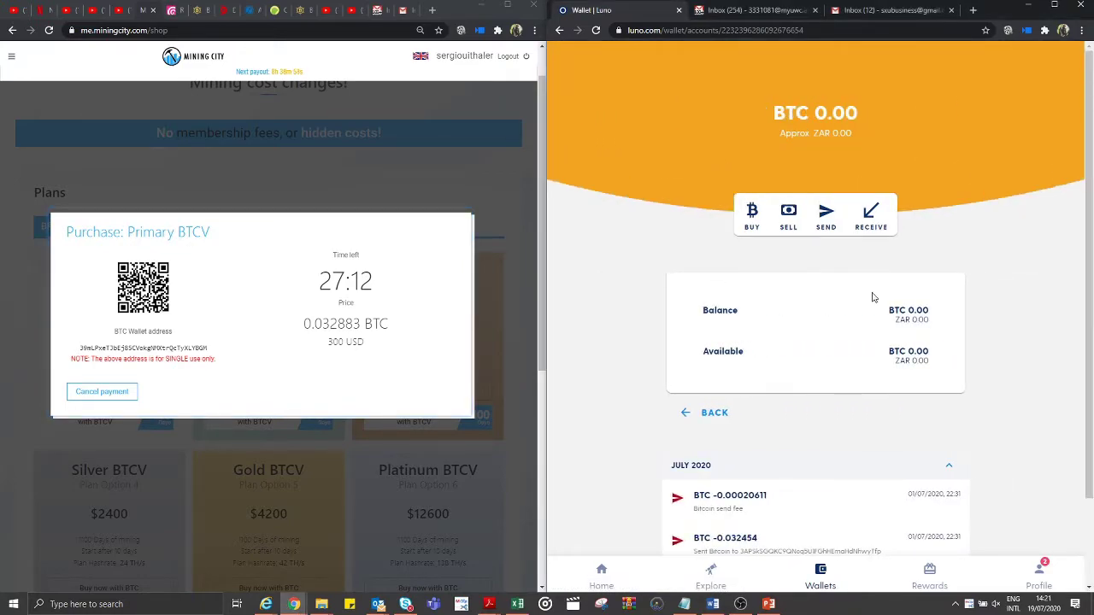
scroll(937, 404, "down", 2)
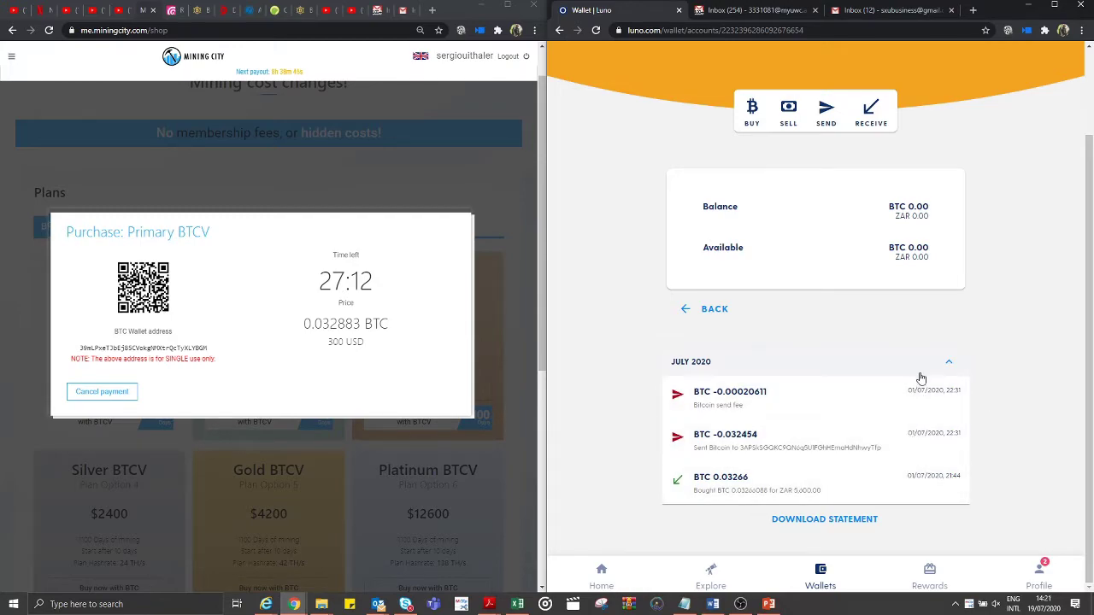
scroll(917, 378, "up", 2)
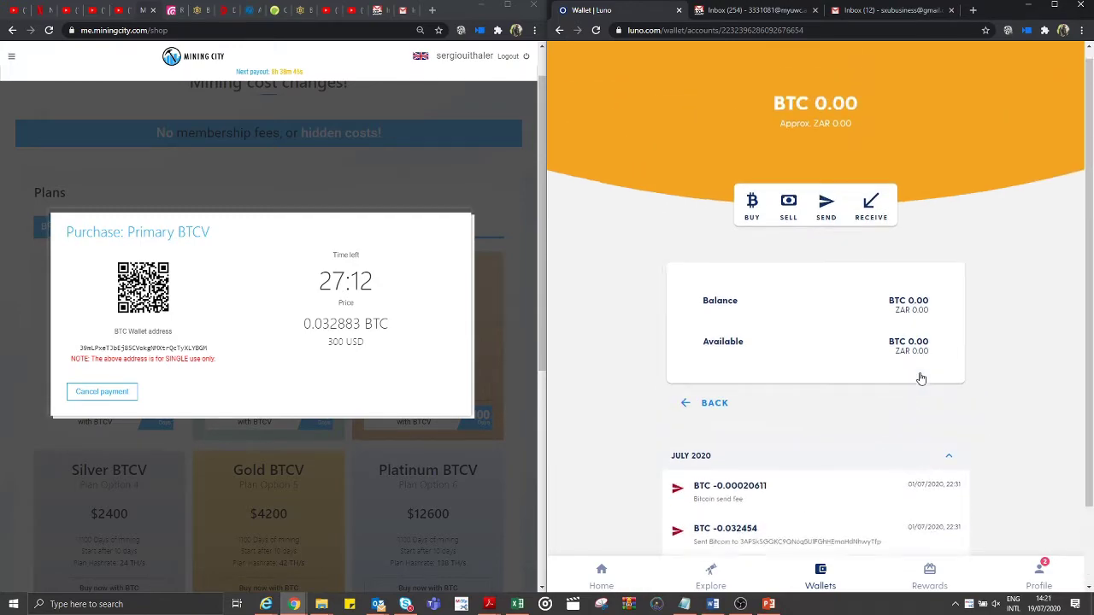
Try buying Bitcoin from the empty ZAR wallet, cancel the top-up, and go back to wallets
left_click(750, 215)
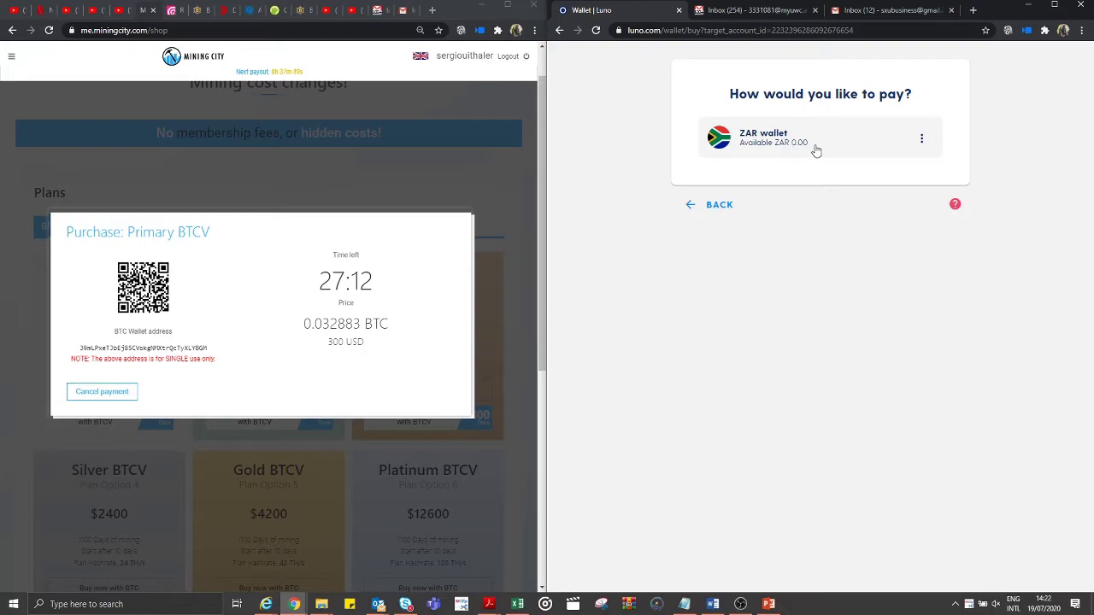
left_click(816, 151)
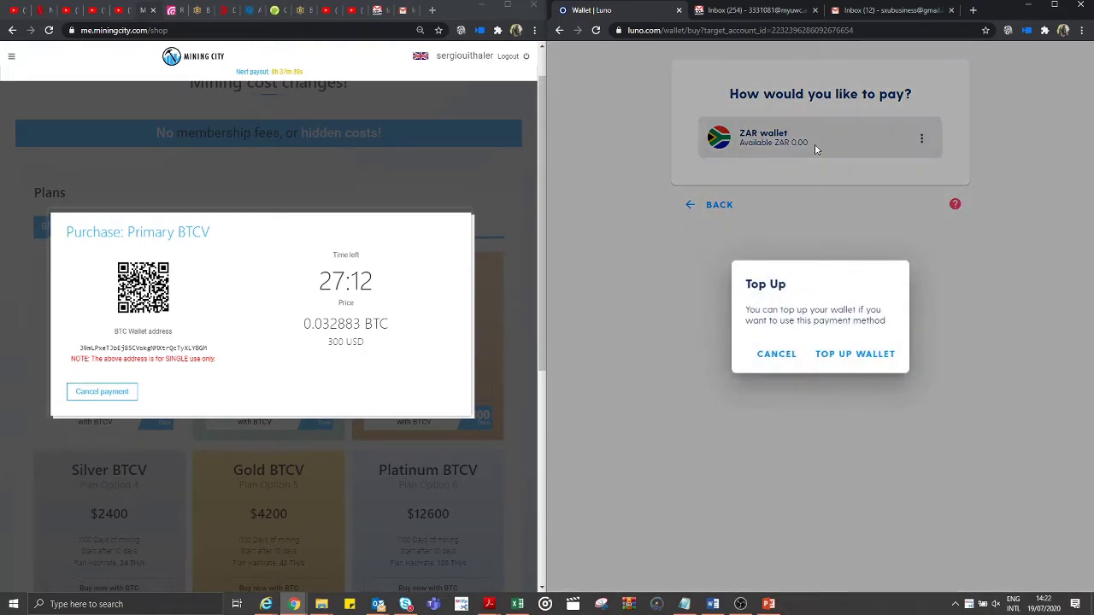
left_click(772, 356)
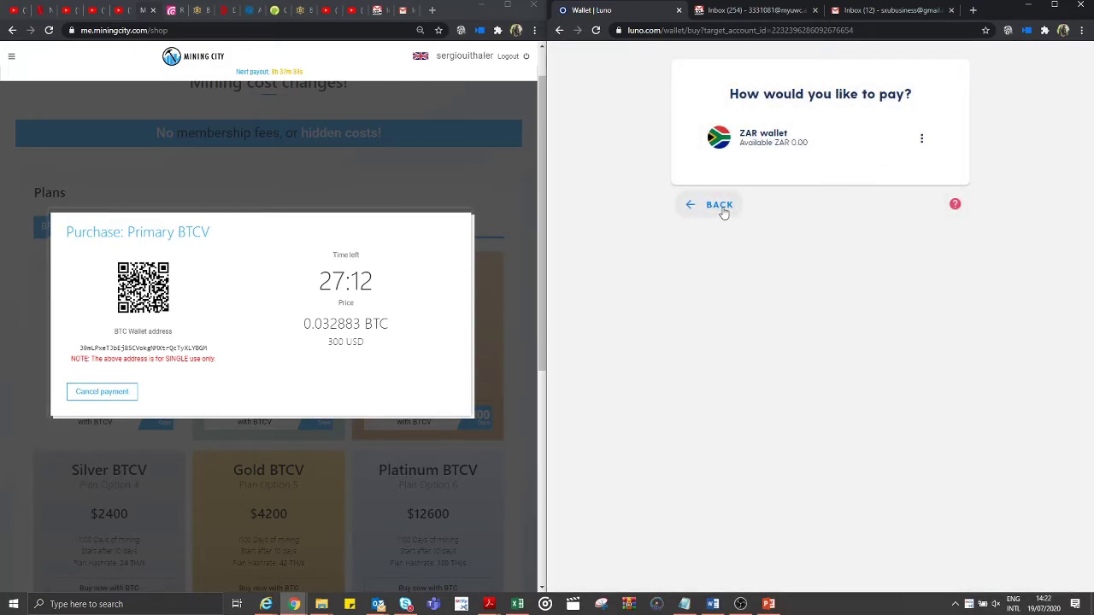
left_click(720, 205)
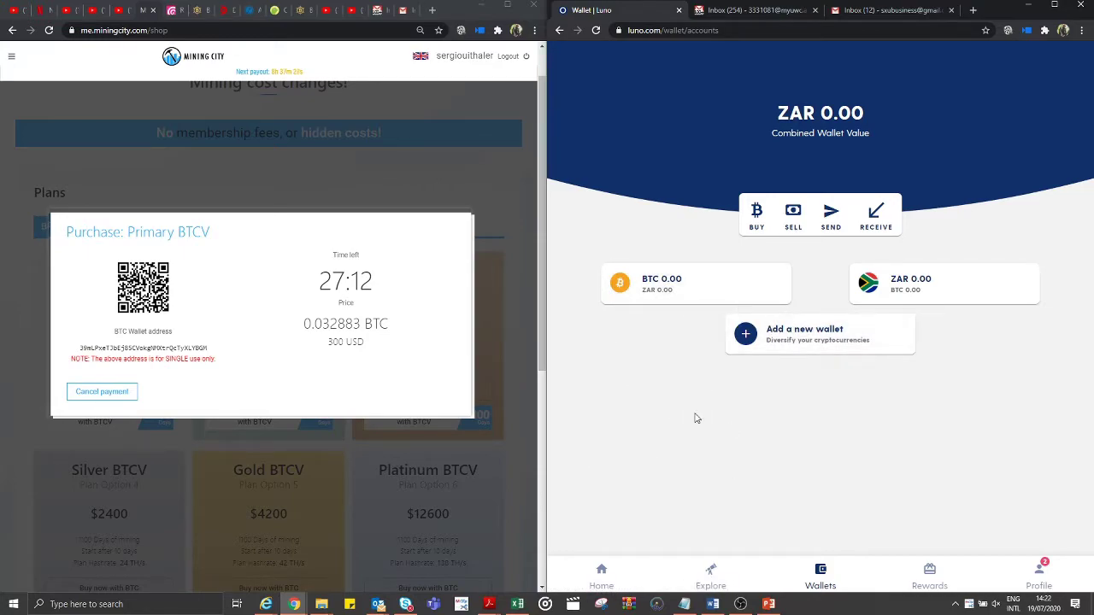
Search Google for 'BitcoinZAR' in a new tab
left_click(973, 10)
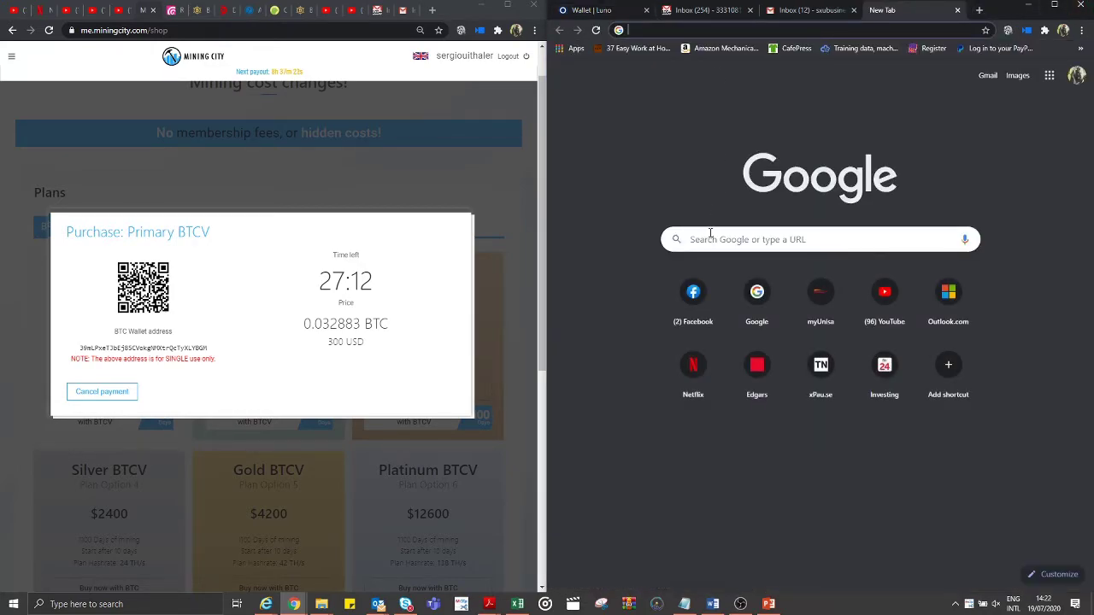
left_click(709, 244)
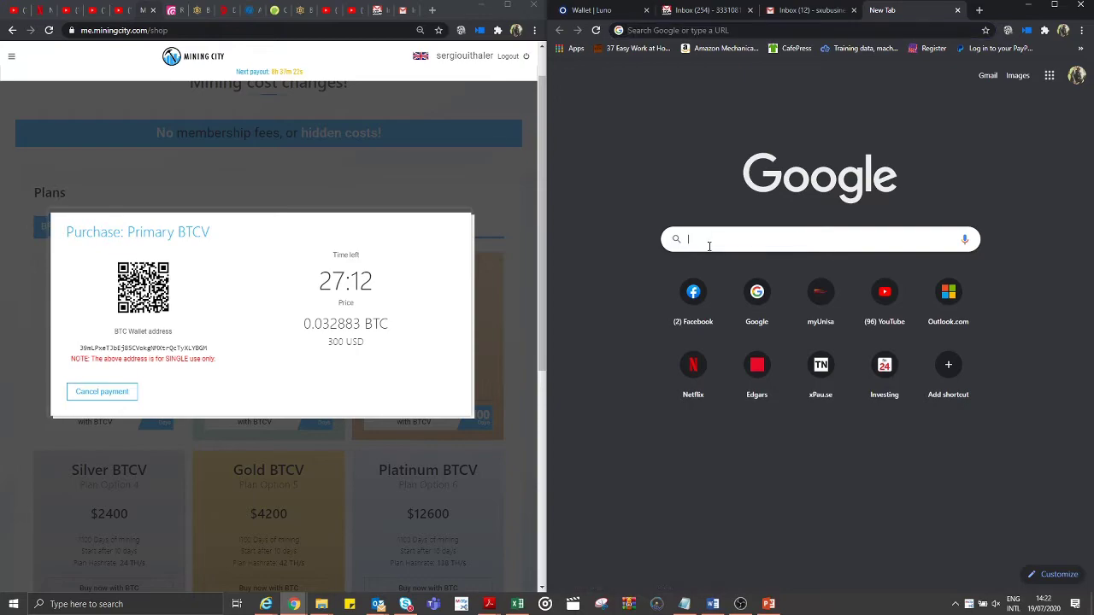
type("Bitc")
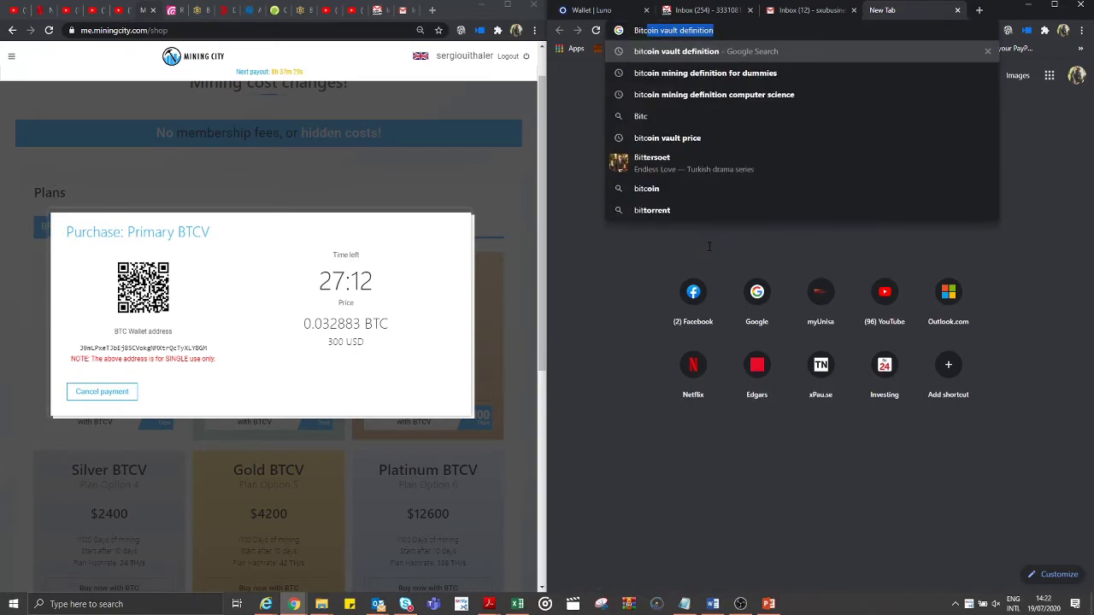
type("oin")
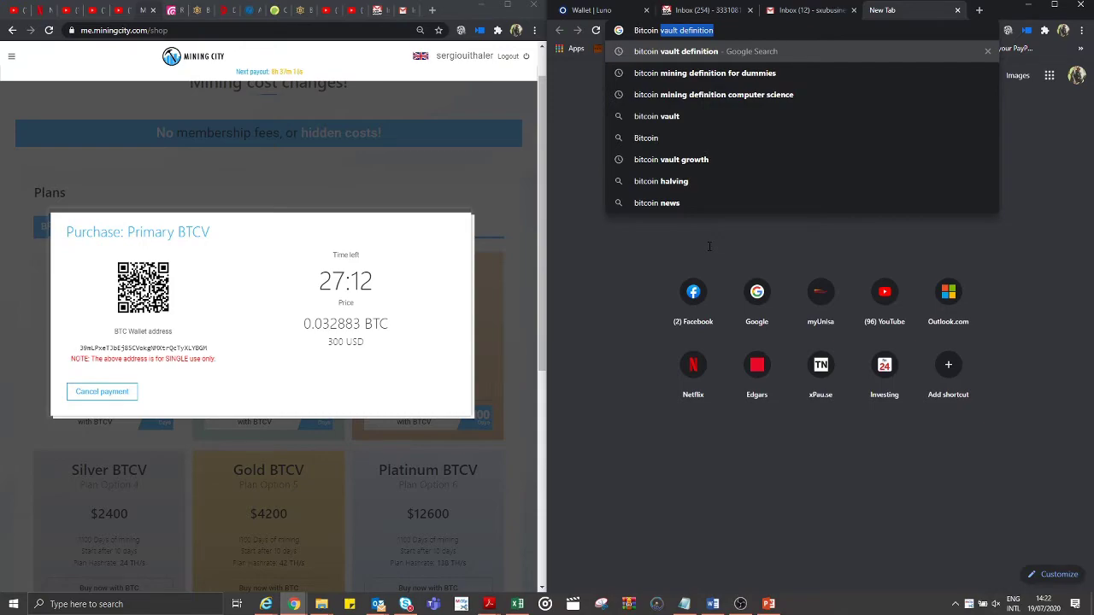
type("ZA")
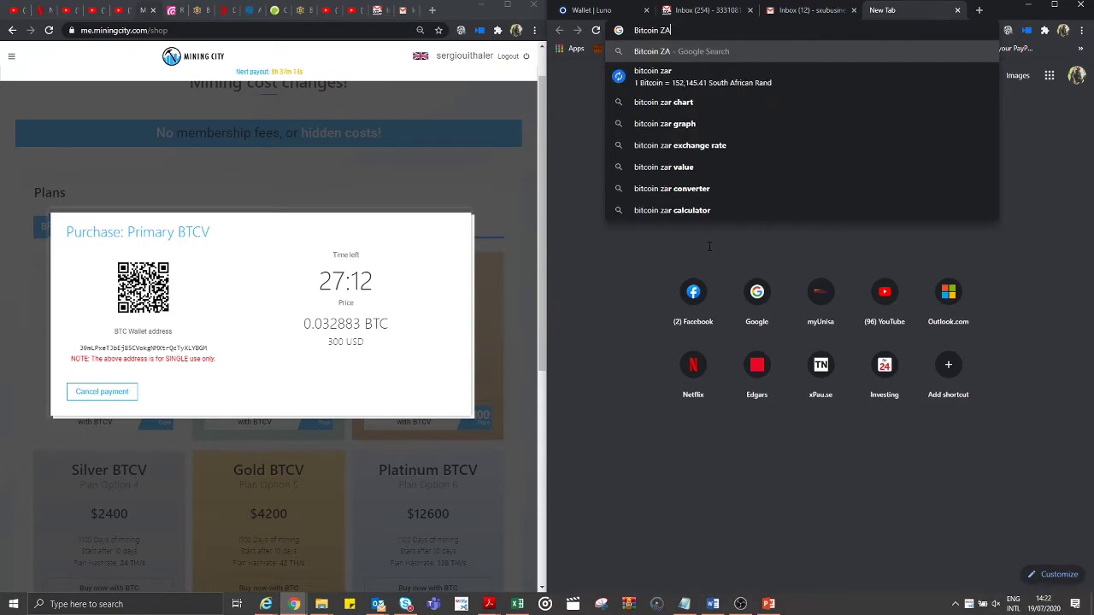
type("R")
key("Return")
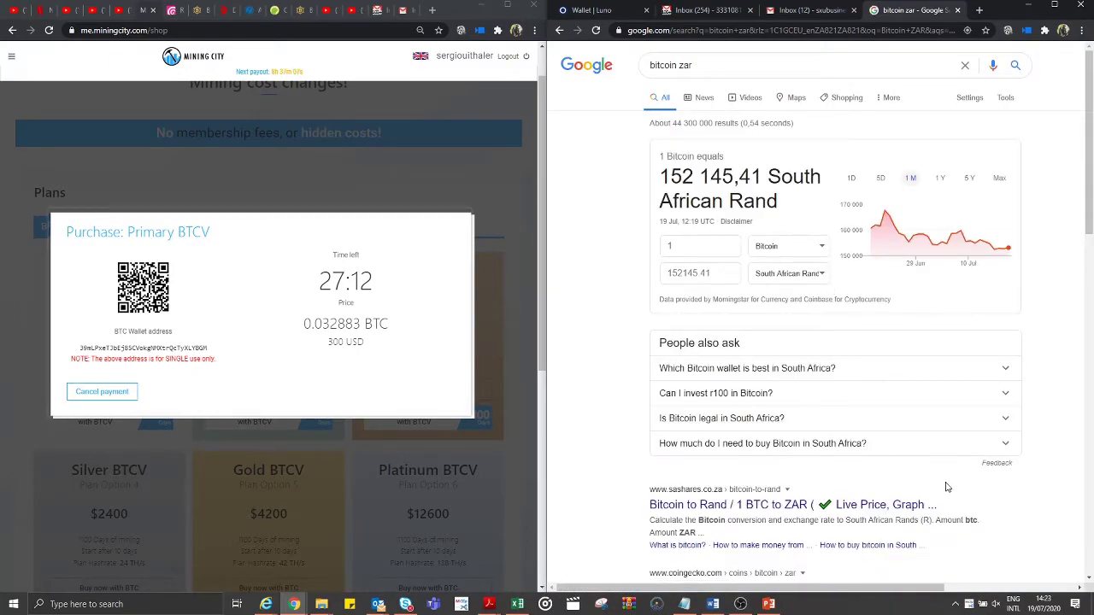
scroll(946, 487, "down", 1)
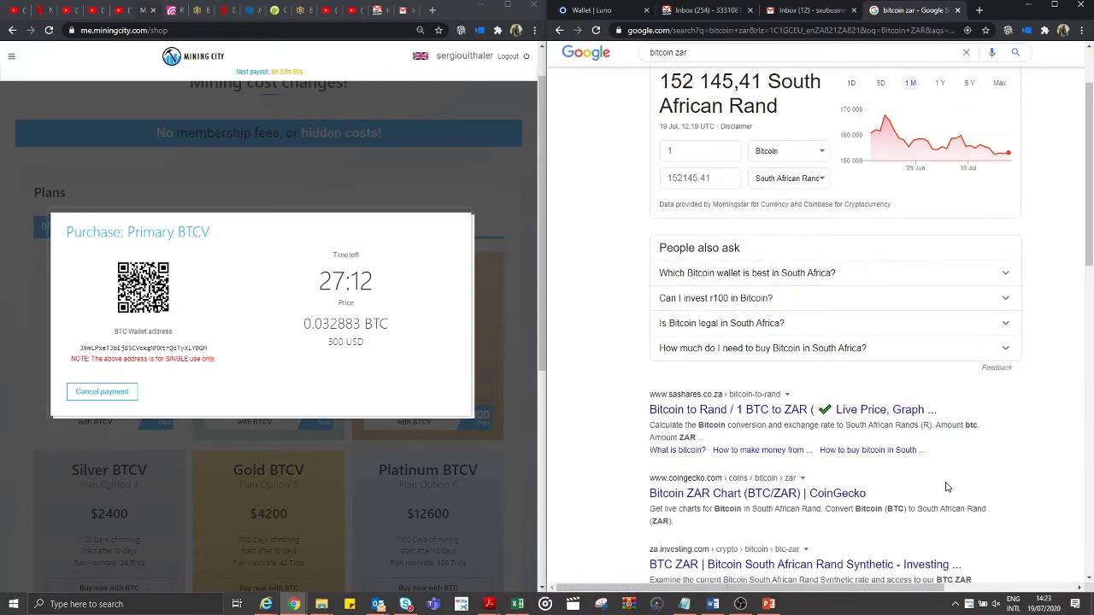
scroll(946, 487, "up", 1)
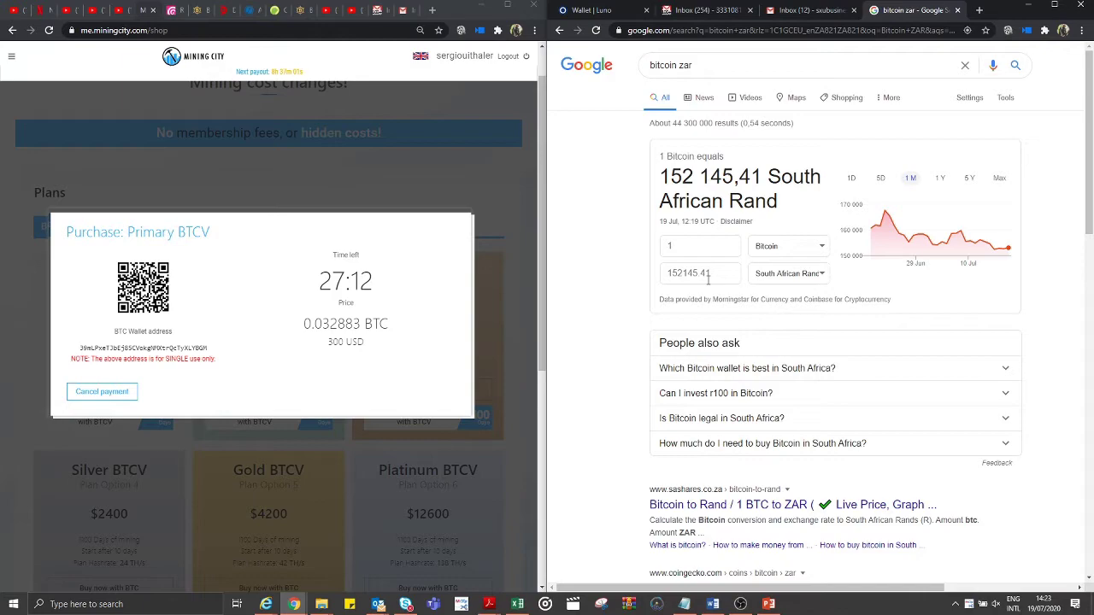
Enter 0.032883 as the Bitcoin amount in the converter
left_click(721, 246)
key("BackSpace")
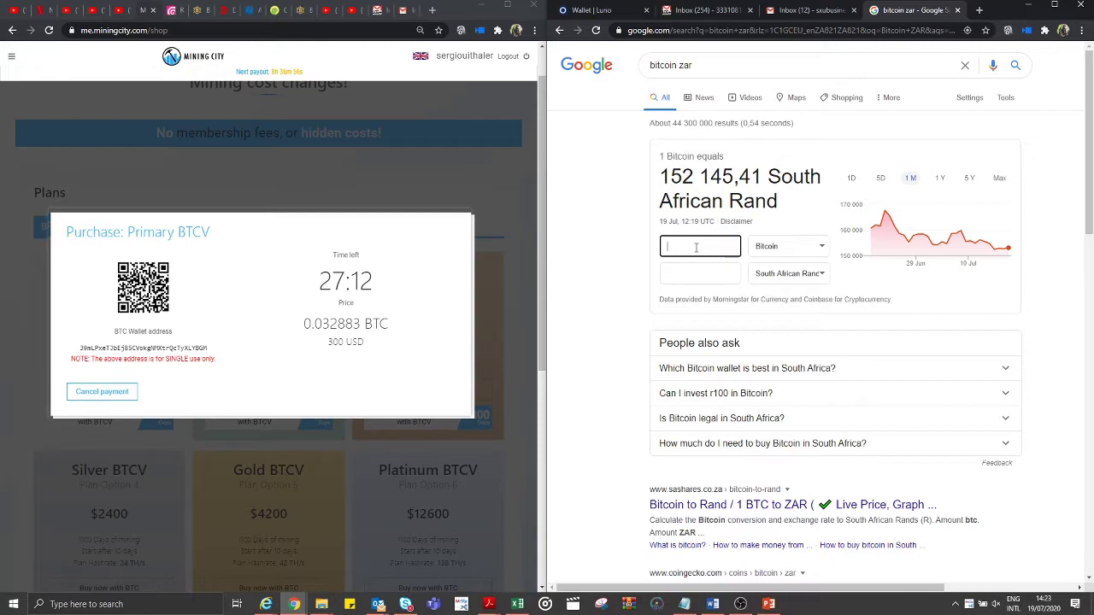
type("0")
type(".032")
type("88")
type("3")
left_click(633, 282)
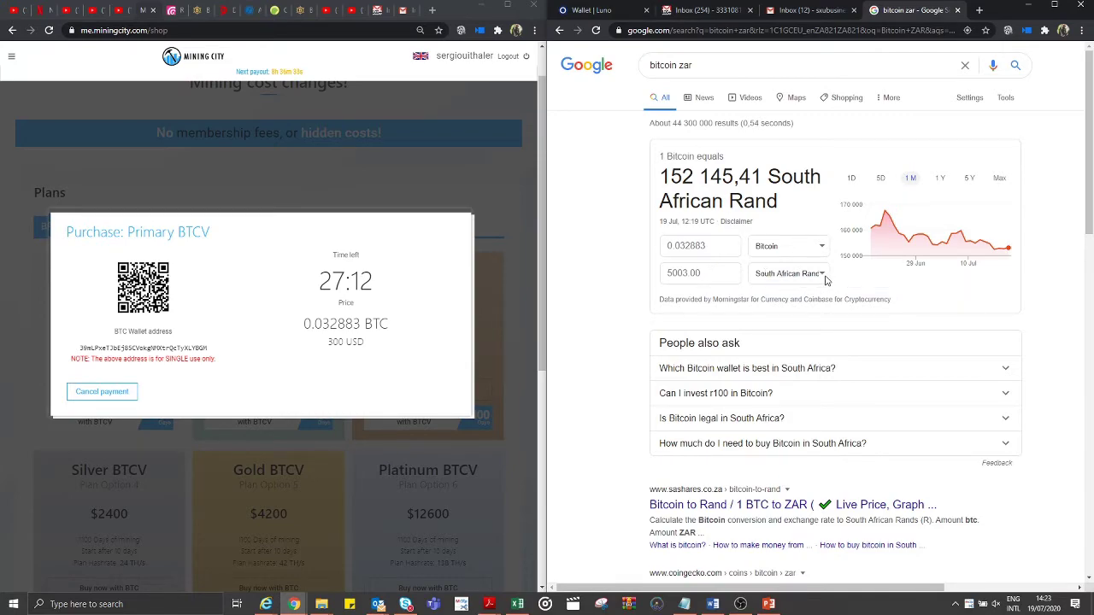
Change the converter's target currency to United States Dollar
left_click(826, 279)
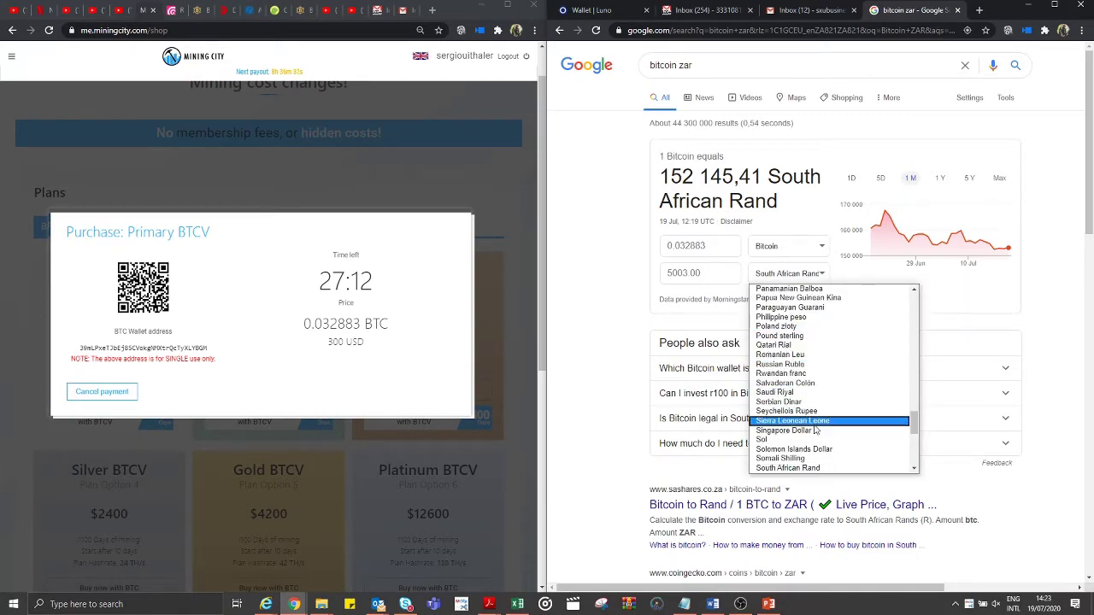
scroll(815, 430, "up", 3)
scroll(815, 429, "down", 10)
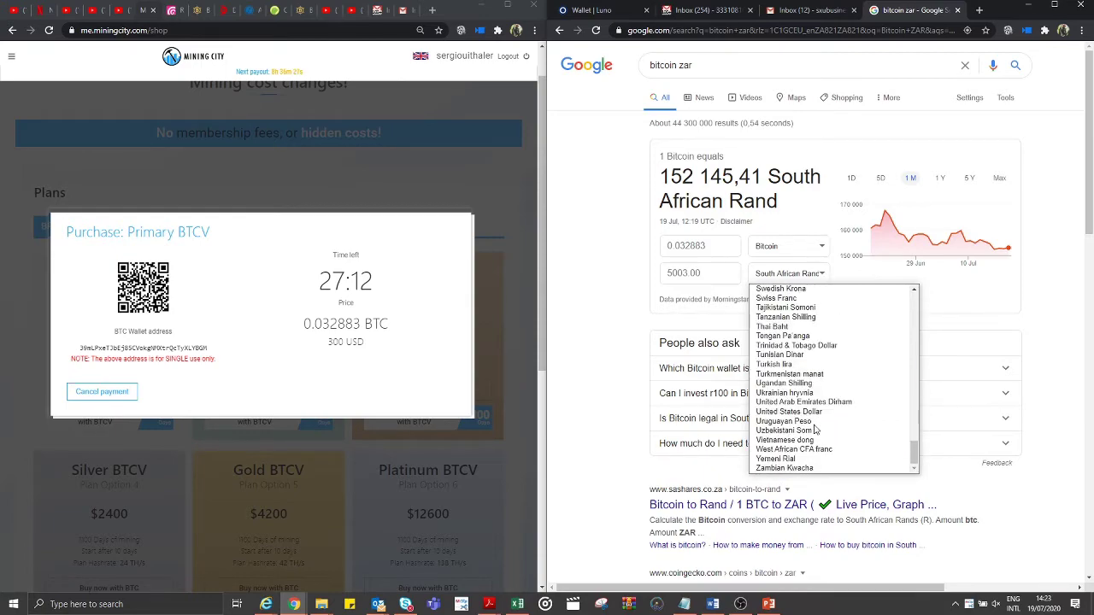
scroll(816, 410, "up", 2)
scroll(815, 380, "up", 2)
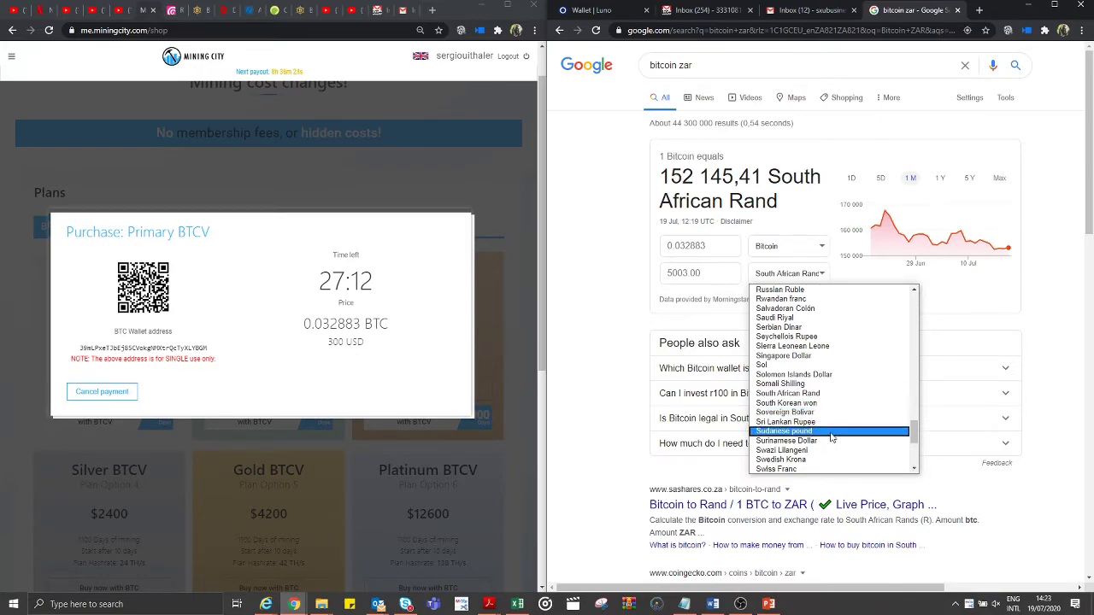
left_click_drag(913, 432, 913, 455)
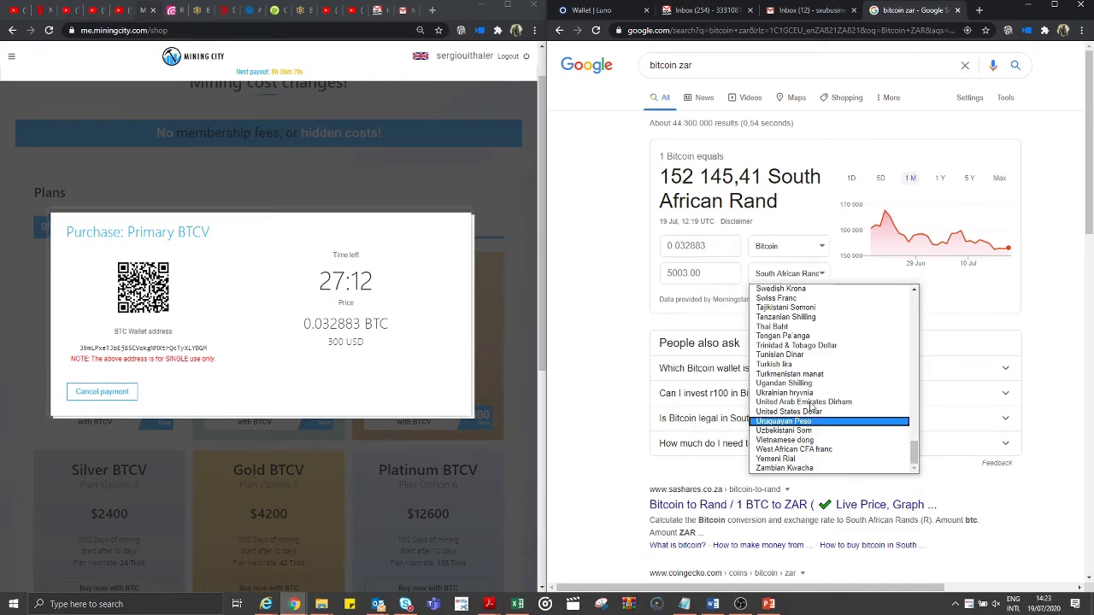
left_click(802, 412)
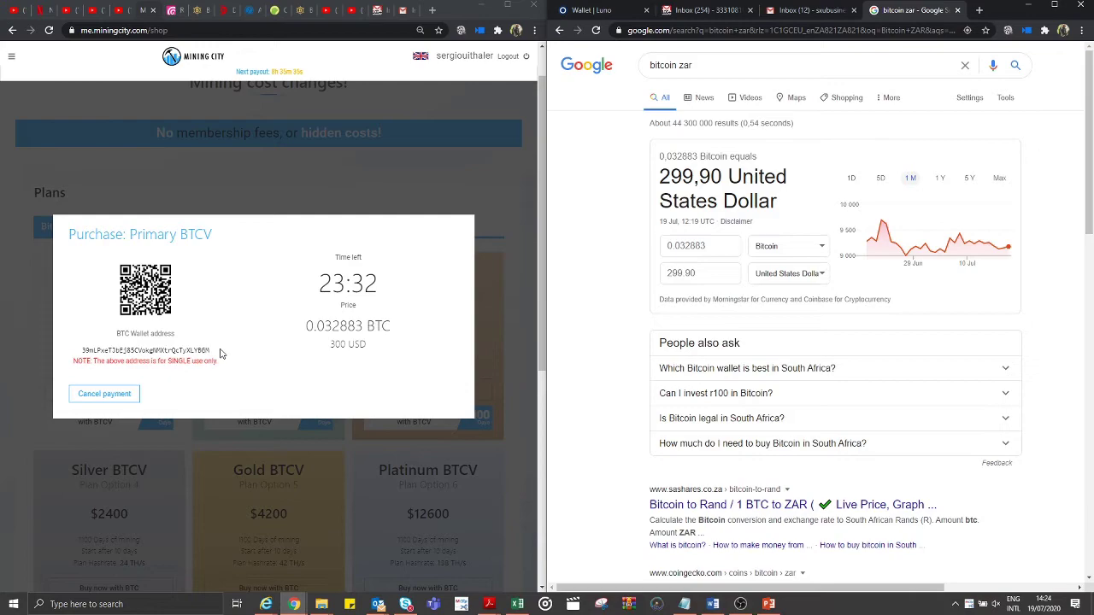
Select the end of Mining City's payment address, then return to the 'Wallet | Luno' tab
left_click_drag(214, 350, 201, 350)
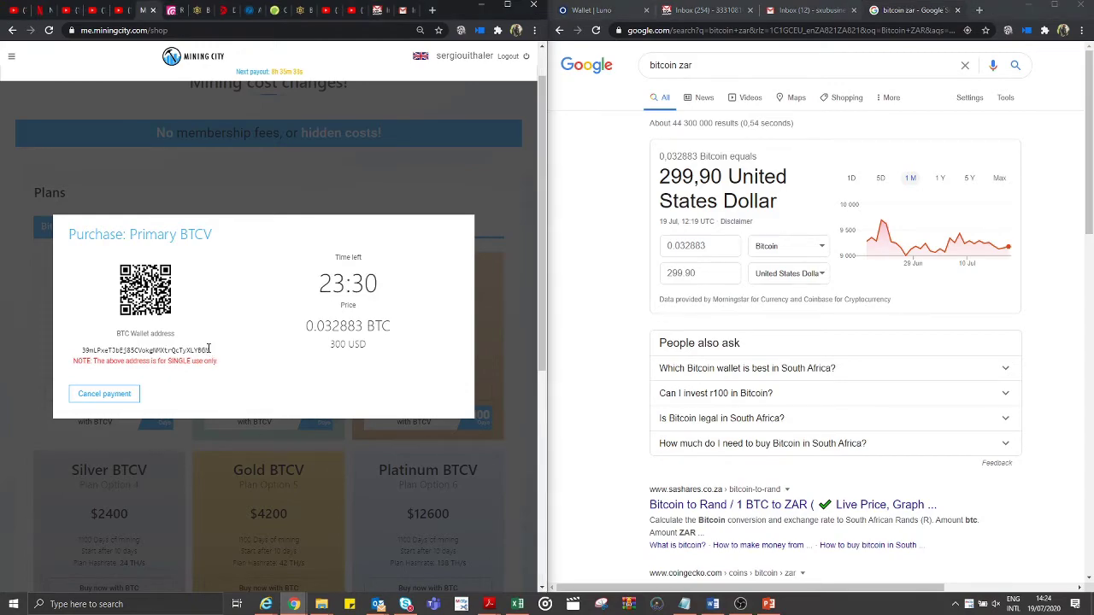
left_click(592, 9)
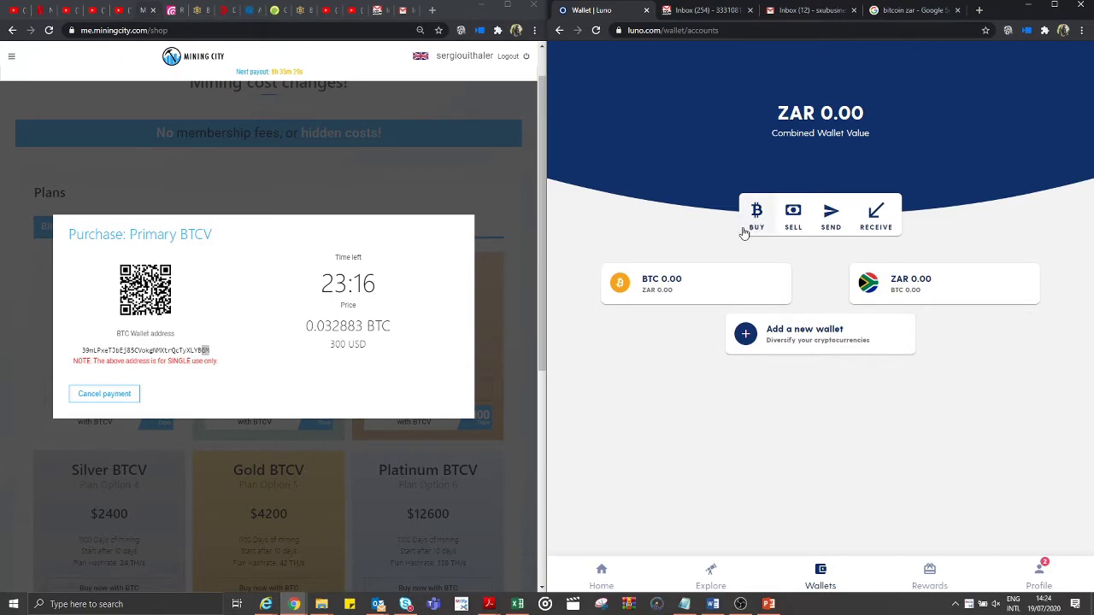
Review the BTC wallet's 0.00 balance and start a new Bitcoin send from it
left_click(664, 291)
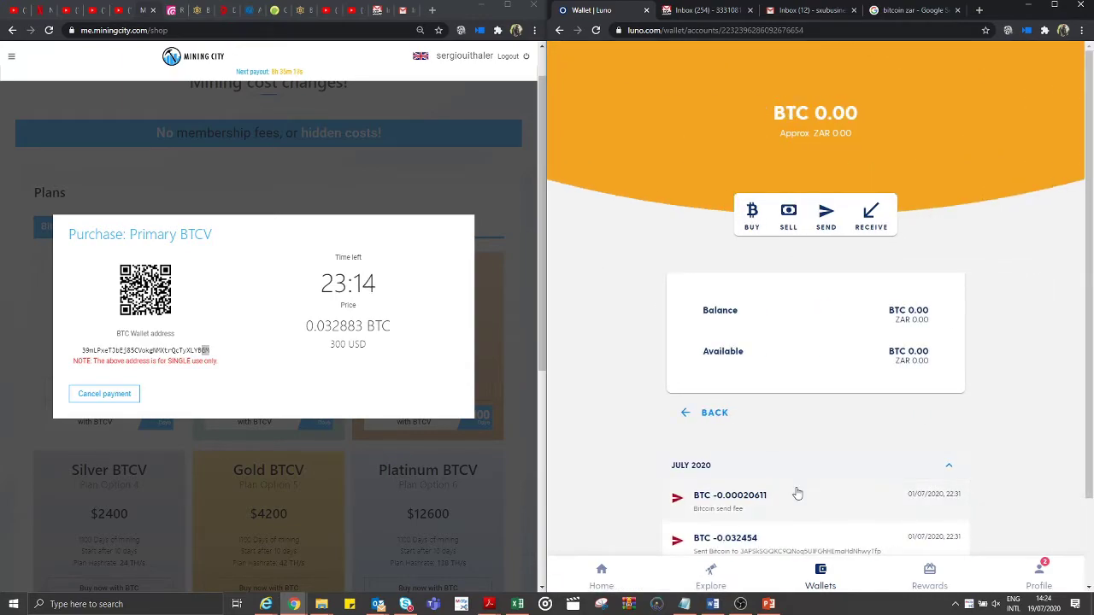
scroll(797, 494, "down", 2)
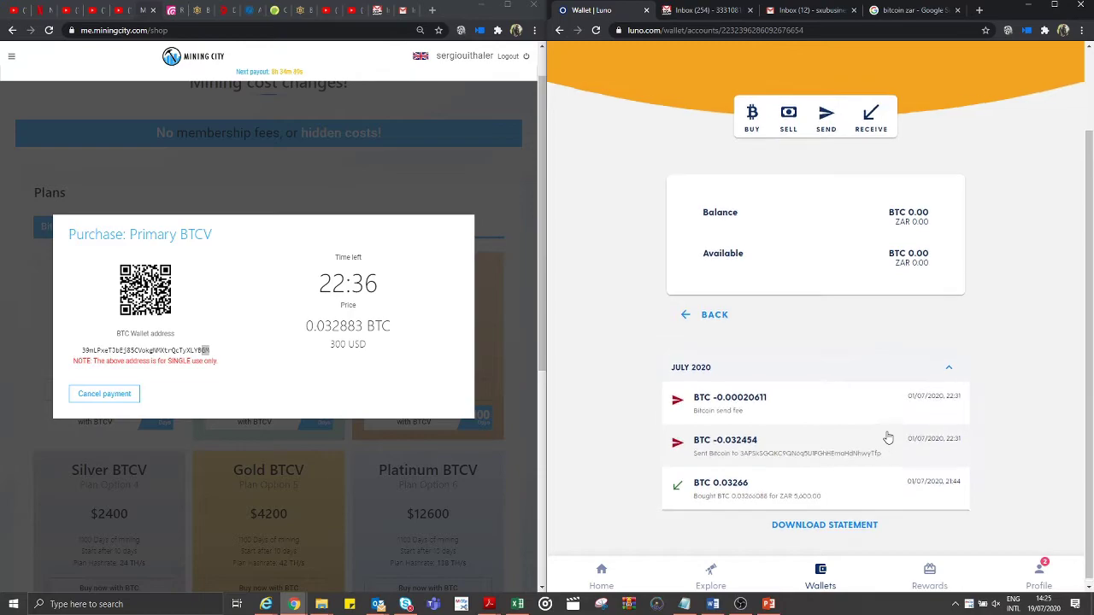
scroll(886, 439, "up", 2)
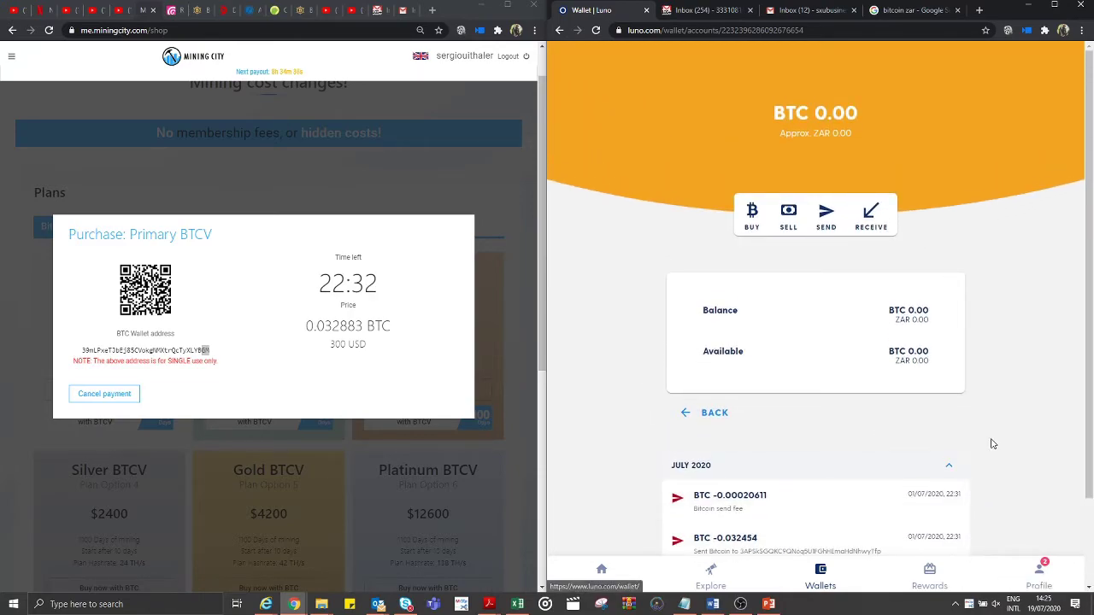
scroll(991, 444, "down", 1)
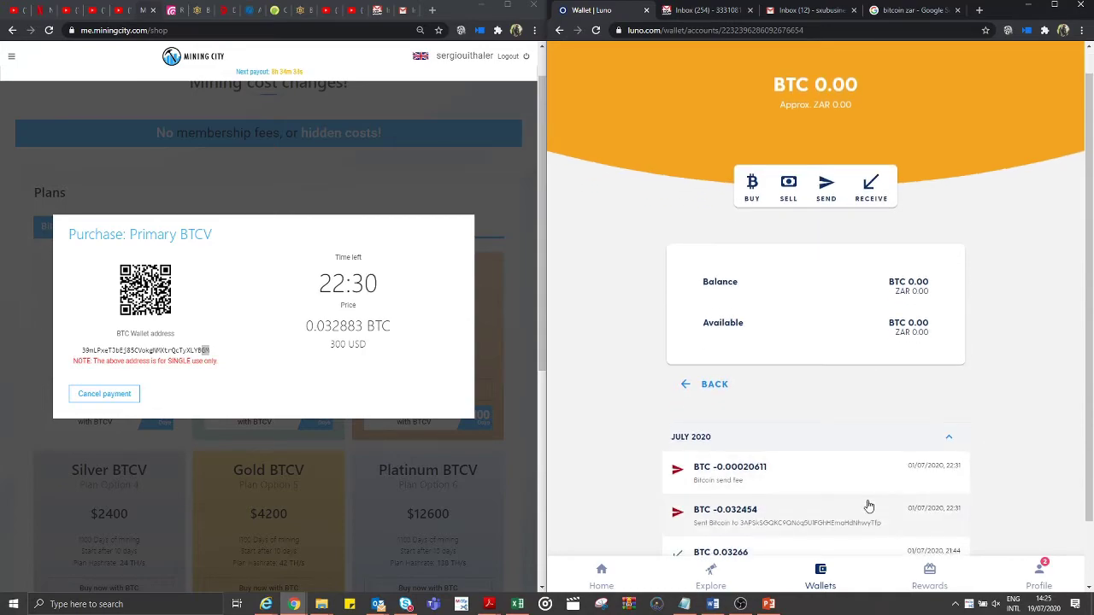
scroll(867, 505, "down", 1)
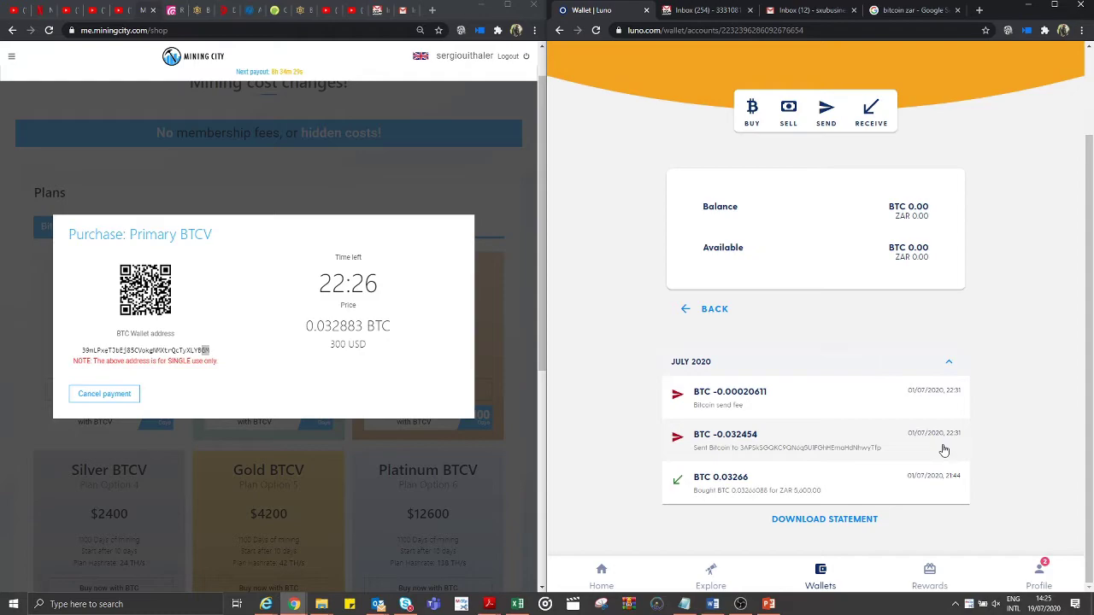
scroll(961, 379, "up", 1)
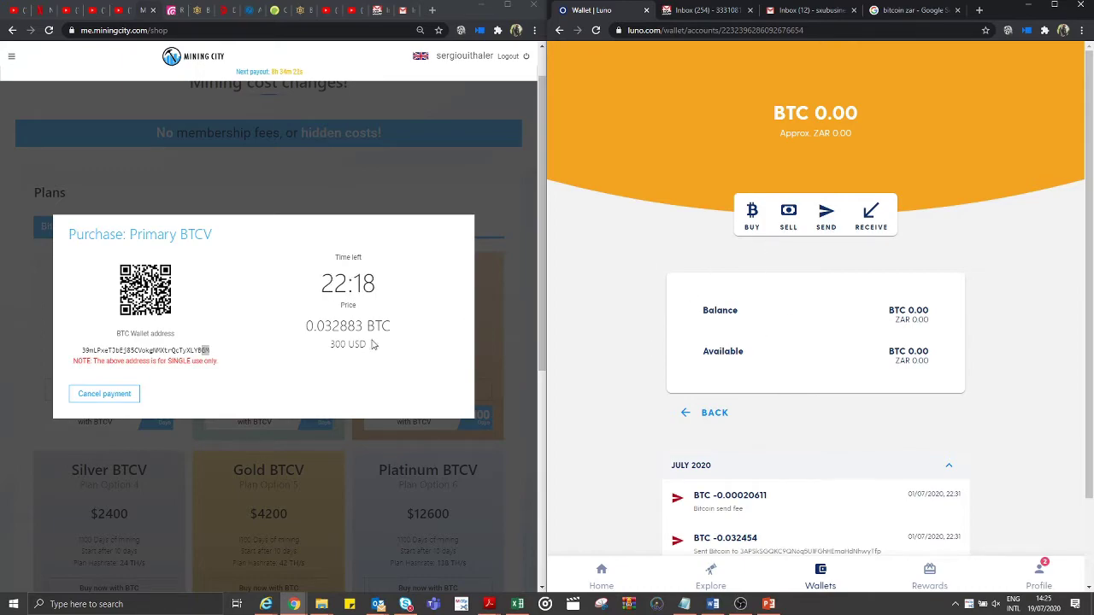
left_click(825, 229)
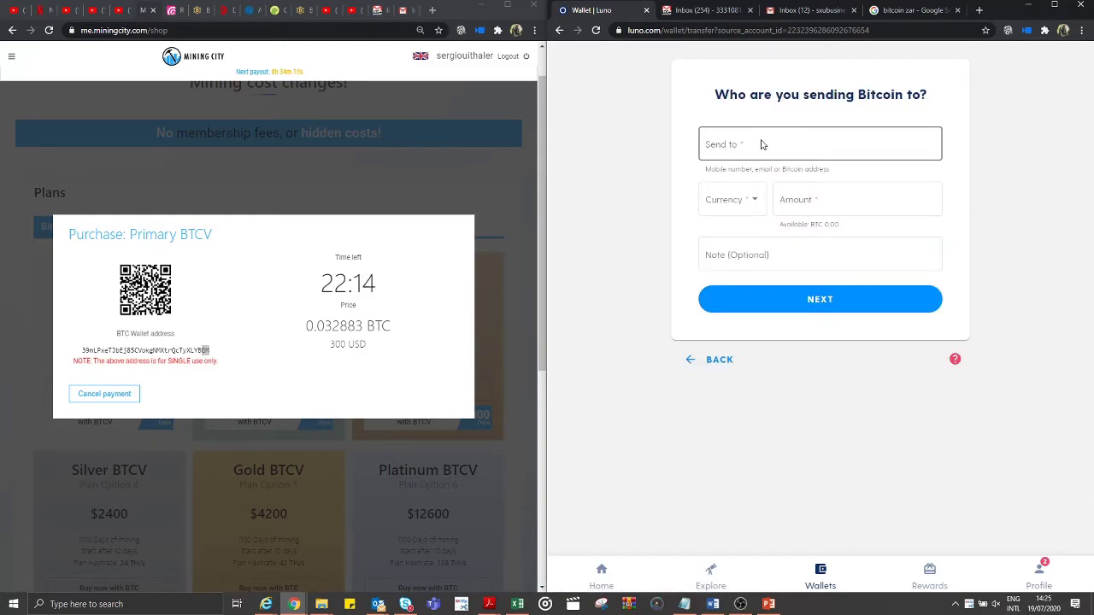
Copy the BTC wallet address from the Mining City dialog into Luno's Send to field
left_click(753, 145)
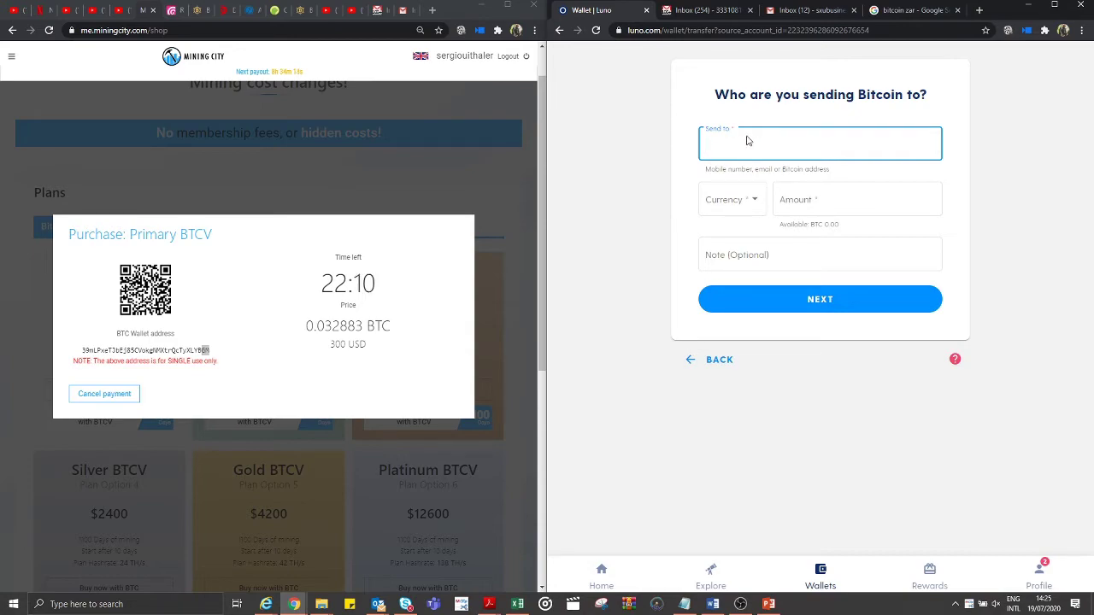
left_click(214, 357)
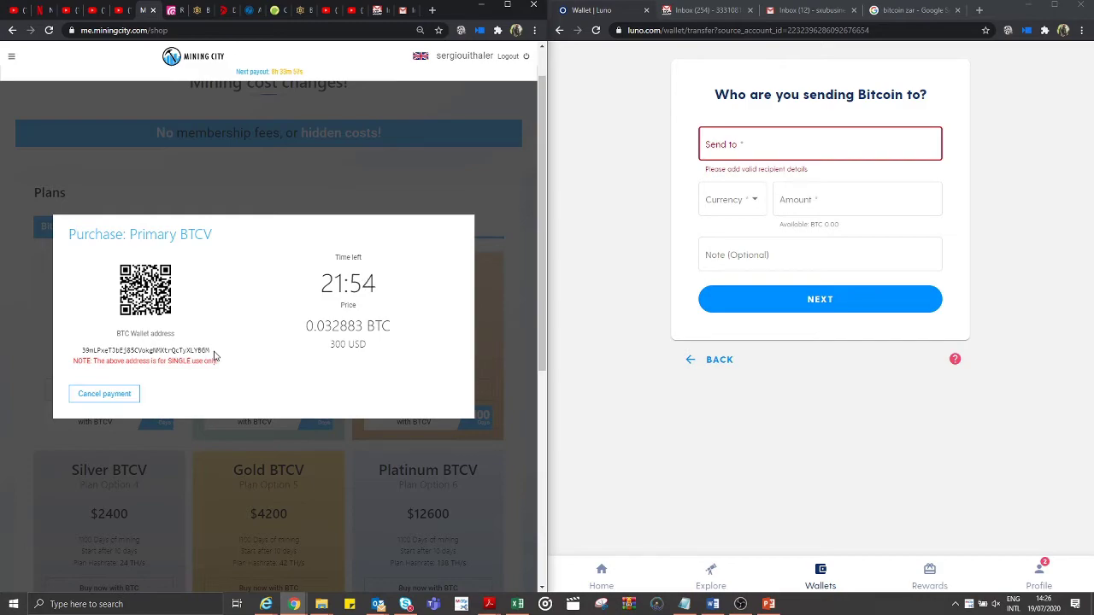
left_click_drag(214, 355, 82, 352)
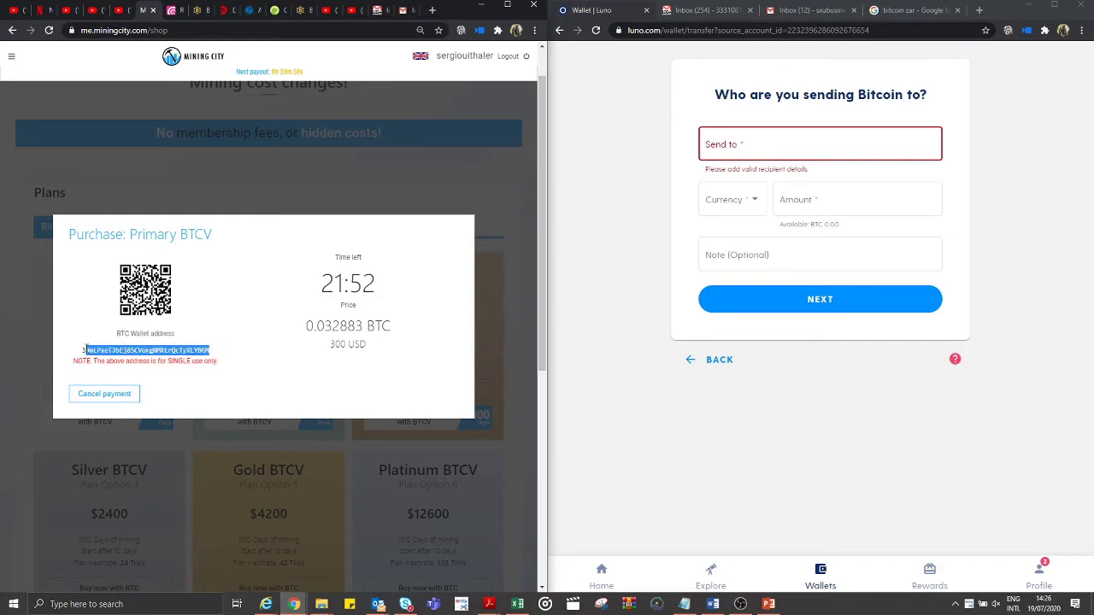
right_click(122, 350)
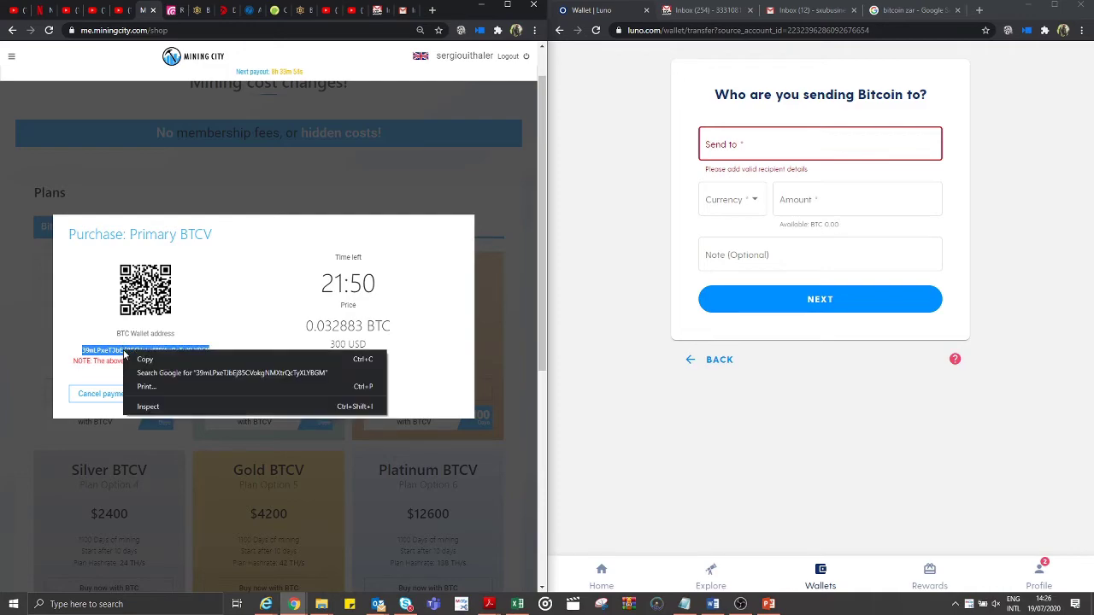
left_click(150, 359)
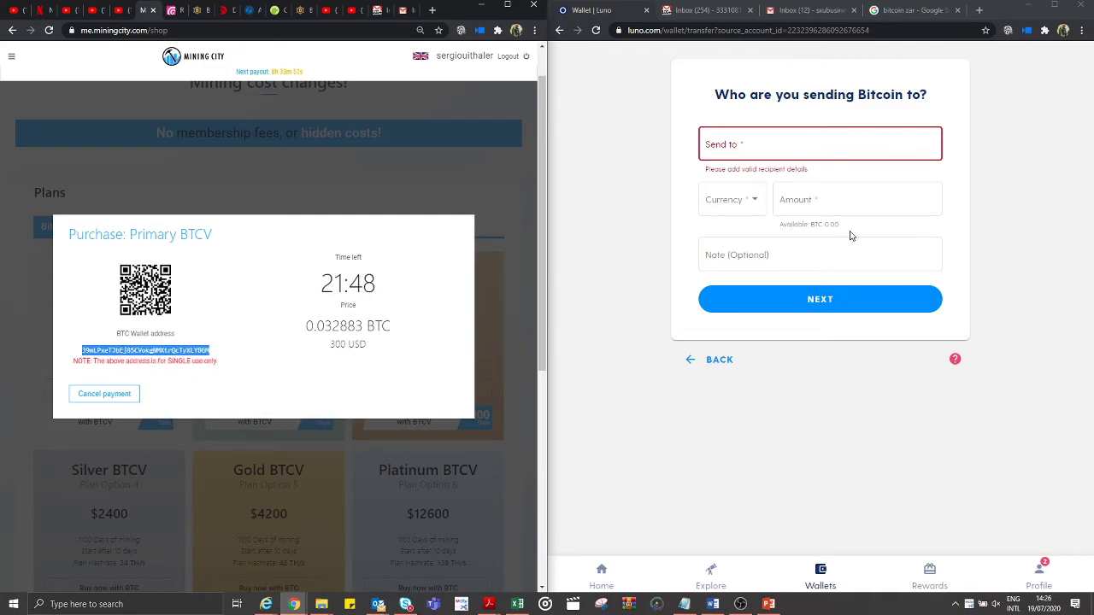
left_click(801, 142)
key("ctrl+v")
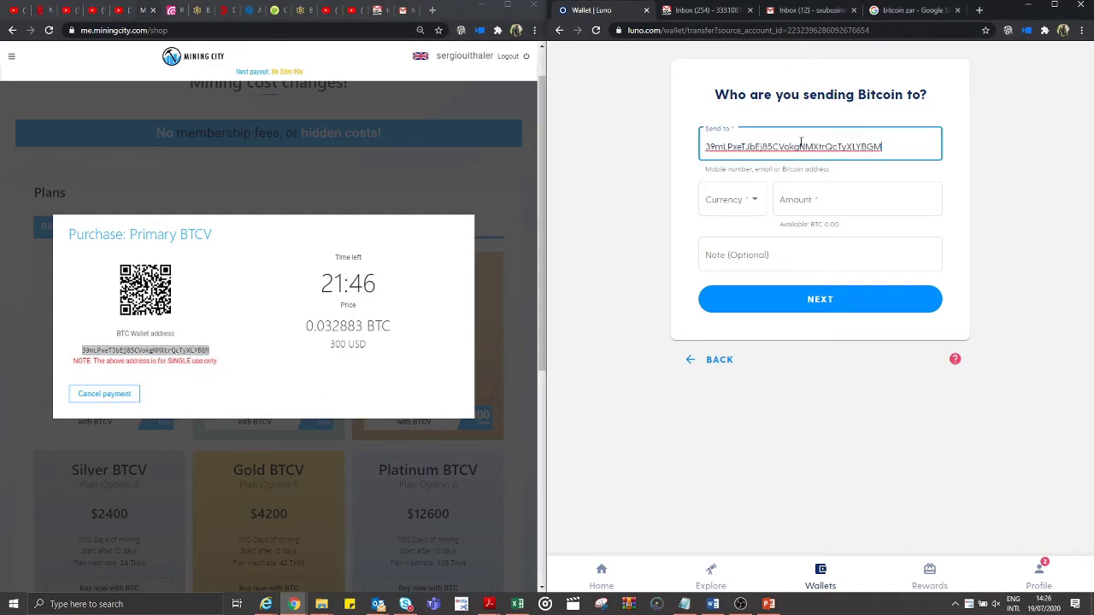
Begin entering the amount 0.03288 in the Amount field
left_click(790, 197)
left_click(794, 200)
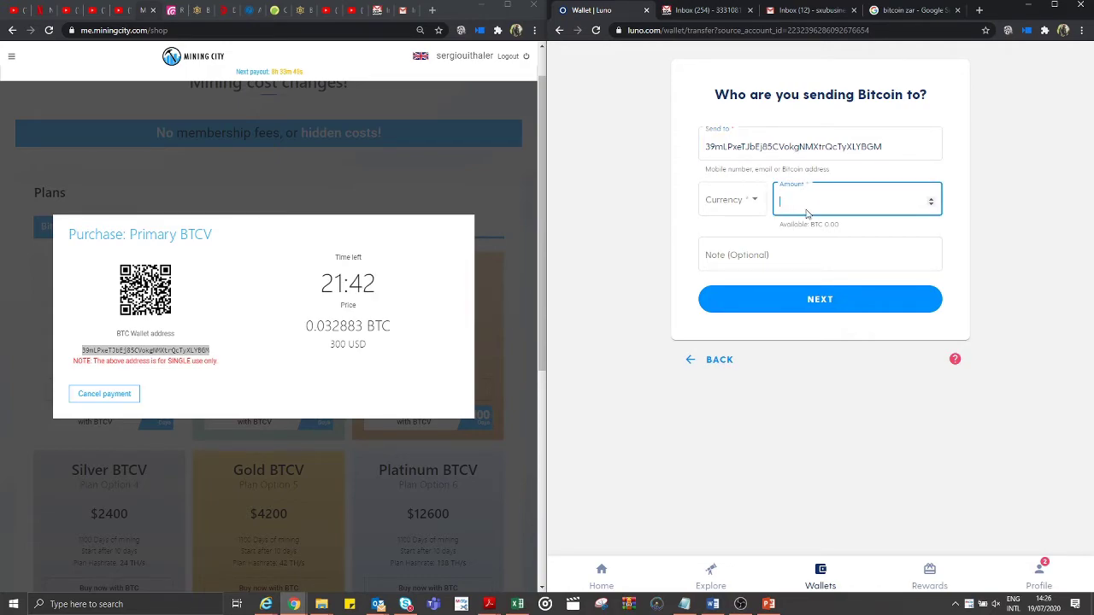
type("5")
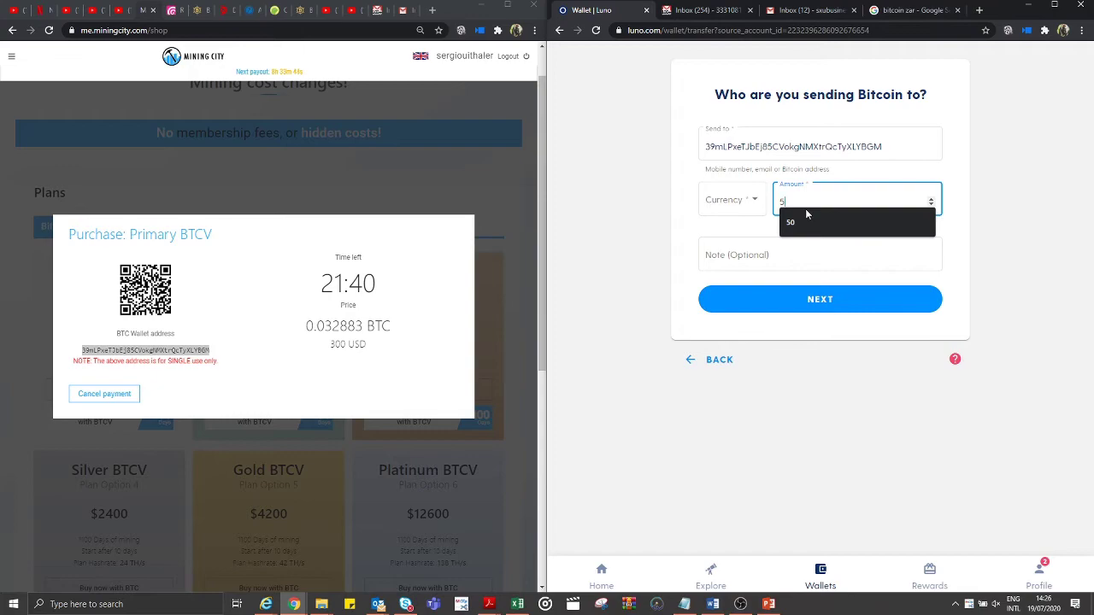
key("BackSpace")
type("0.")
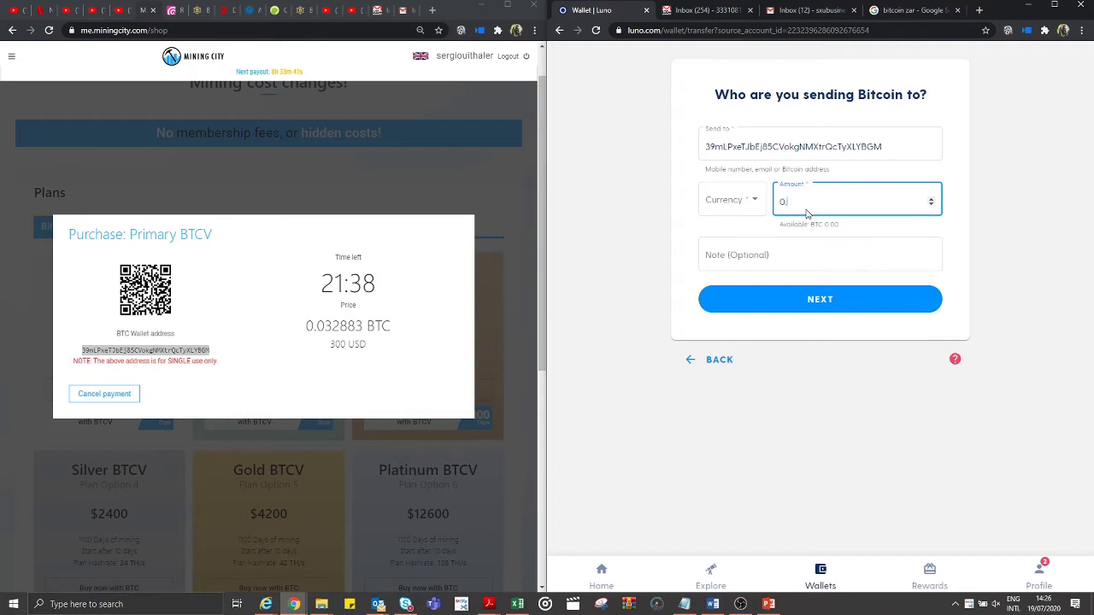
type("032")
type("883")
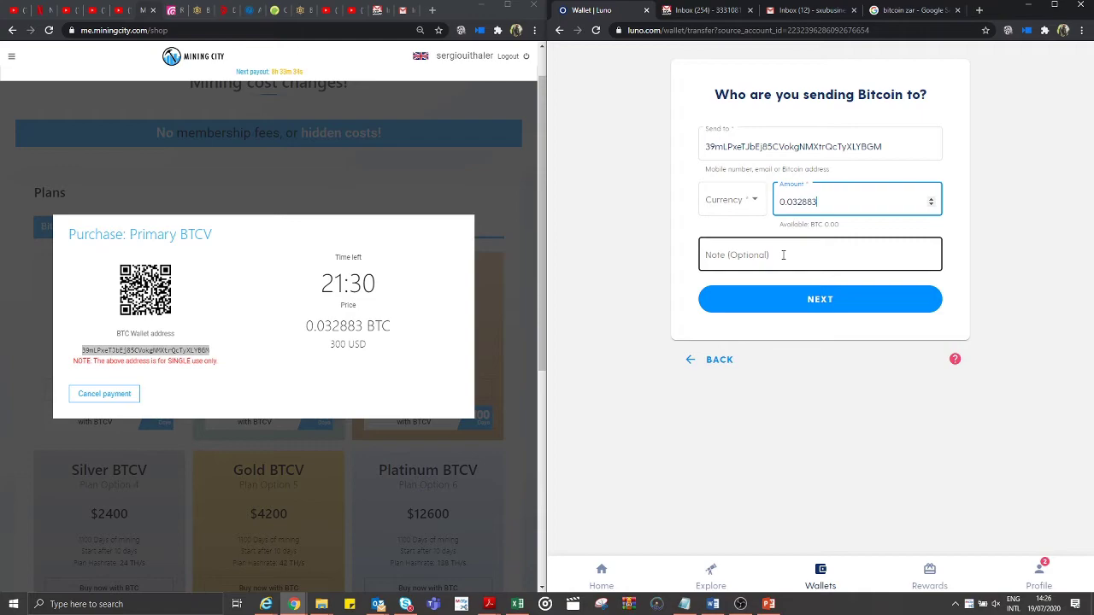
Set the send currency to BTC
left_click(782, 254)
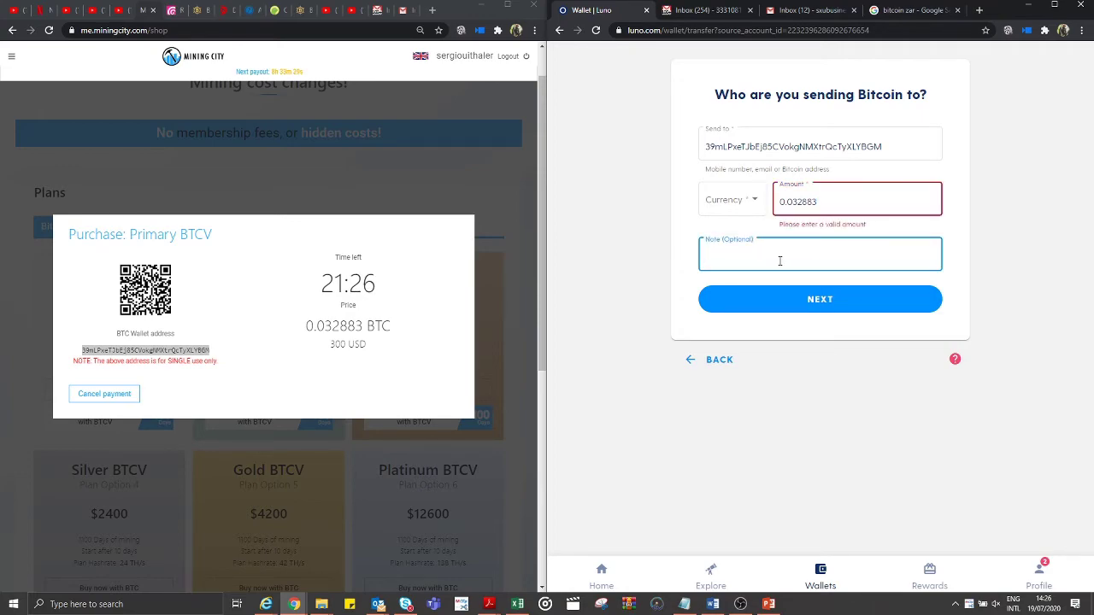
left_click(837, 202)
left_click(764, 203)
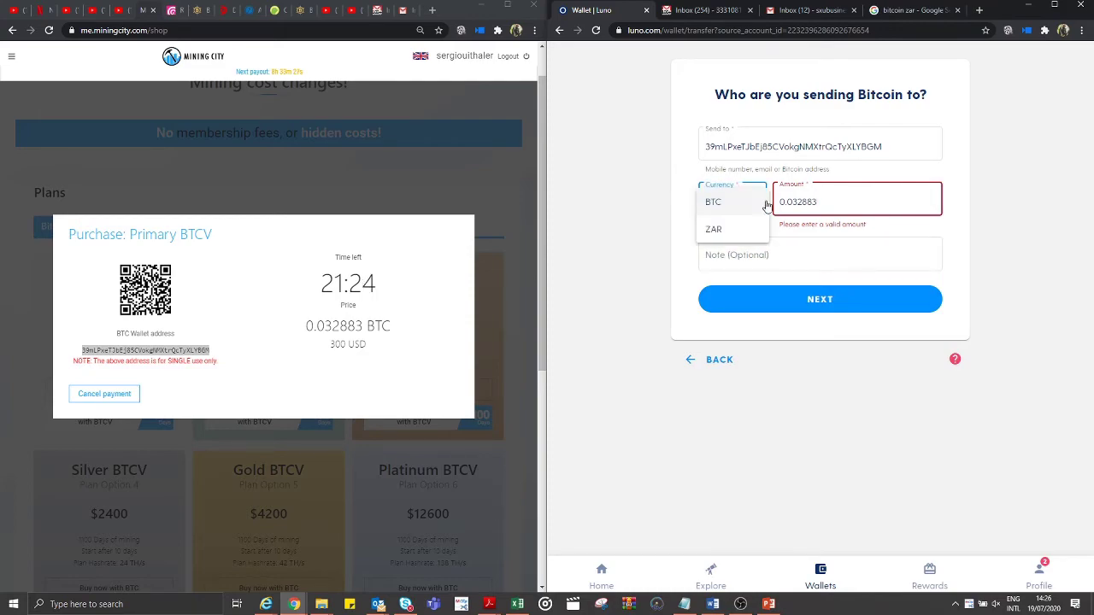
left_click(758, 204)
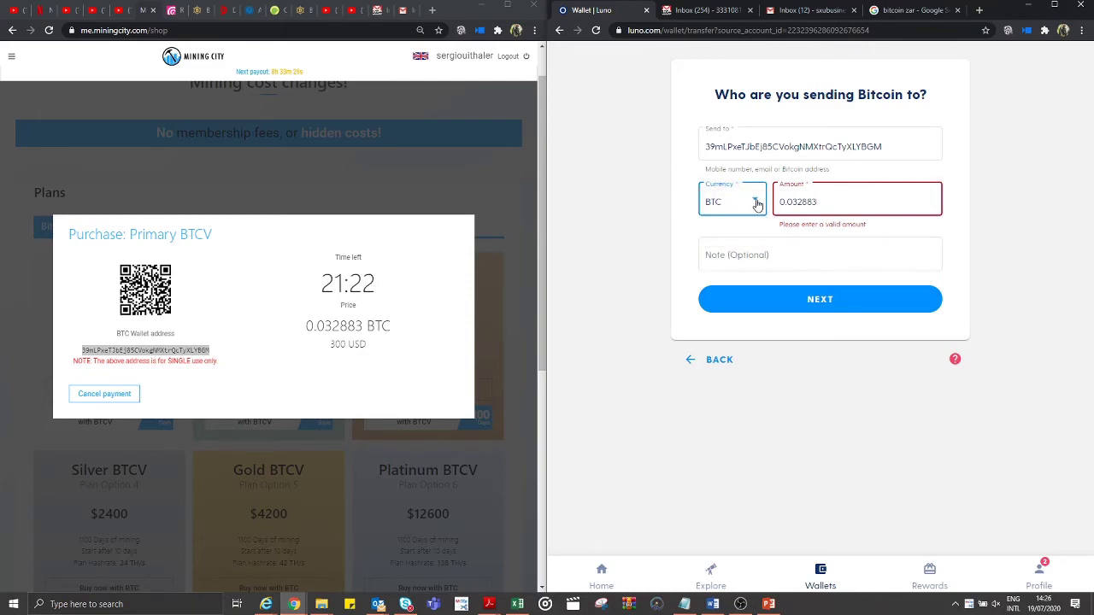
mouse_move(855, 201)
left_click(822, 199)
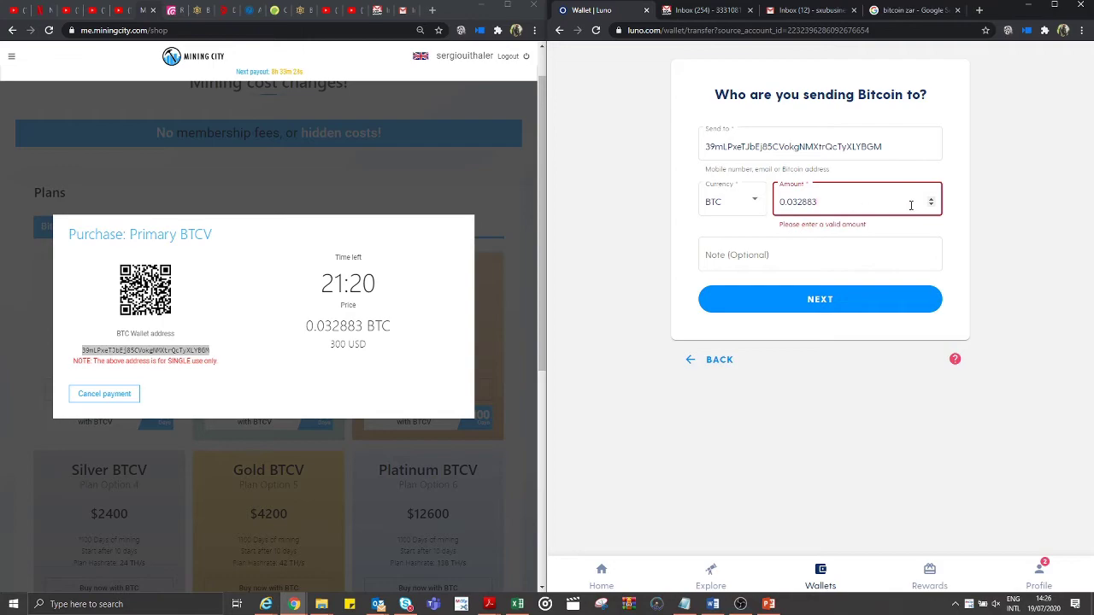
Re-enter the amount as 0.032883 BTC after it was rejected
left_click(815, 255)
left_click(841, 205)
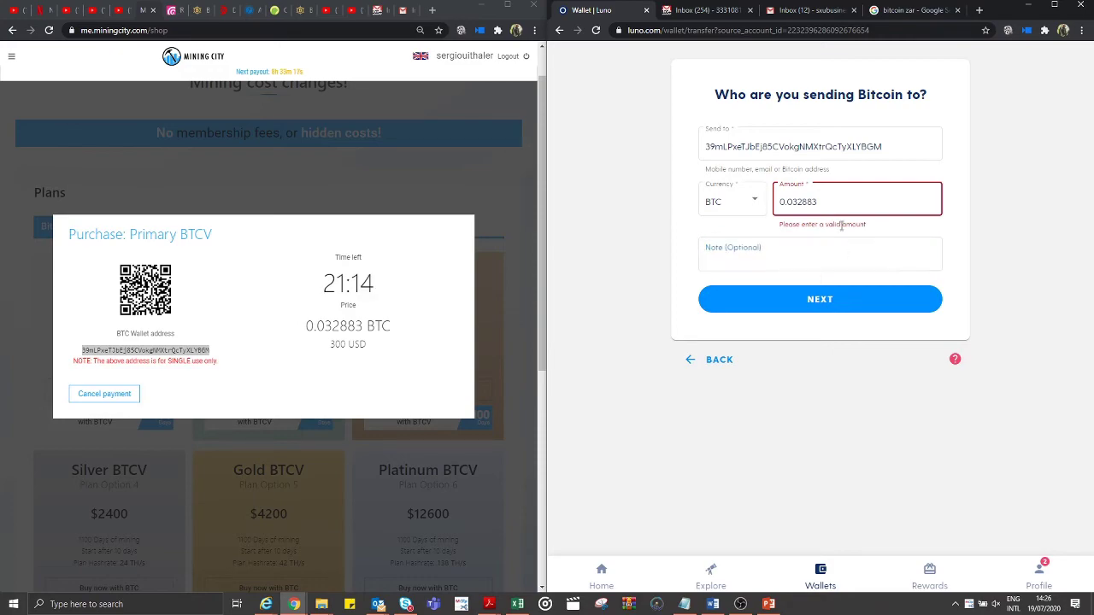
key("BackSpace")
key("BackSpace")
key("BackSpace")
key("BackSpace")
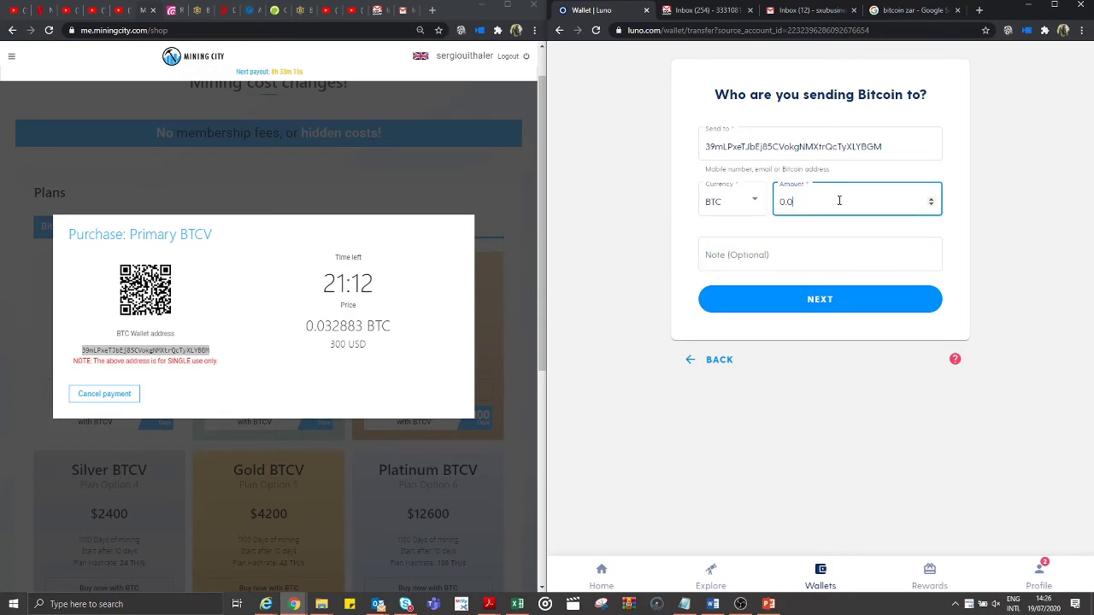
key("BackSpace")
key("BackSpace")
key("BackSpace")
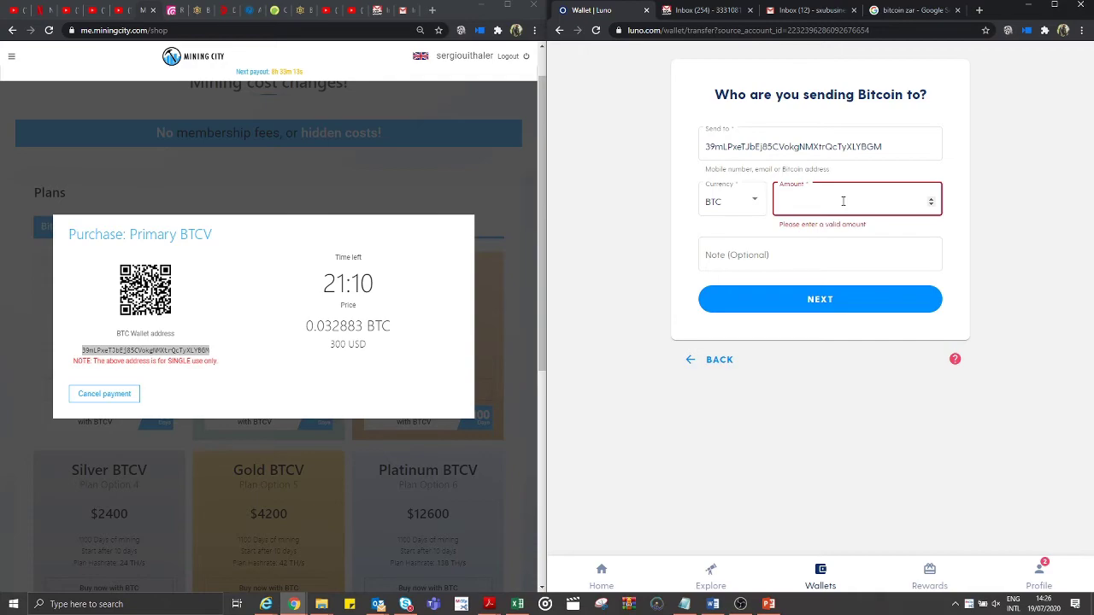
left_click(842, 201)
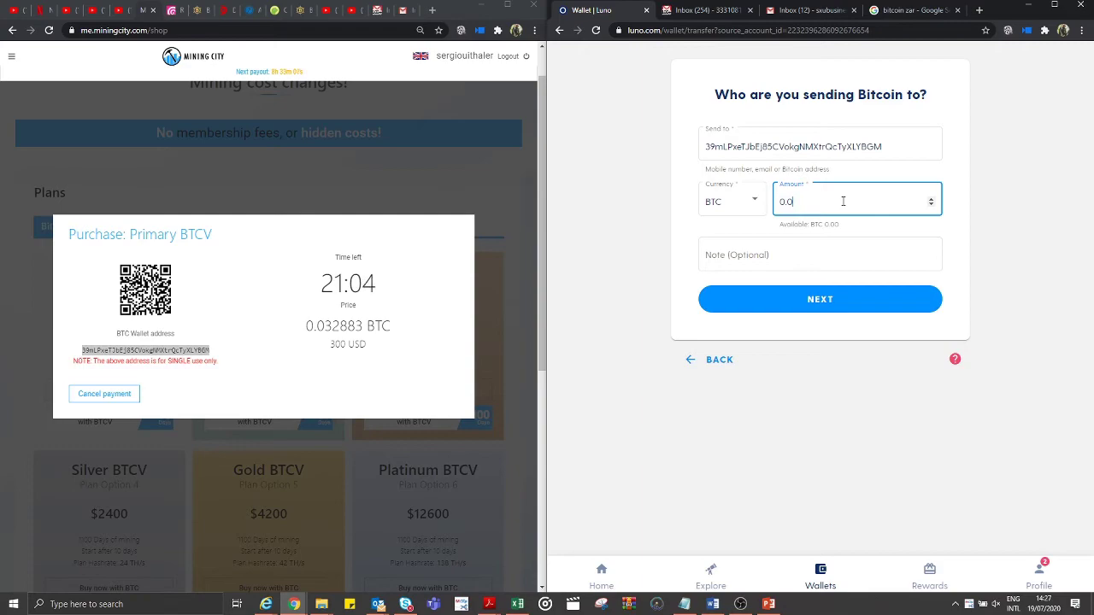
type("32883")
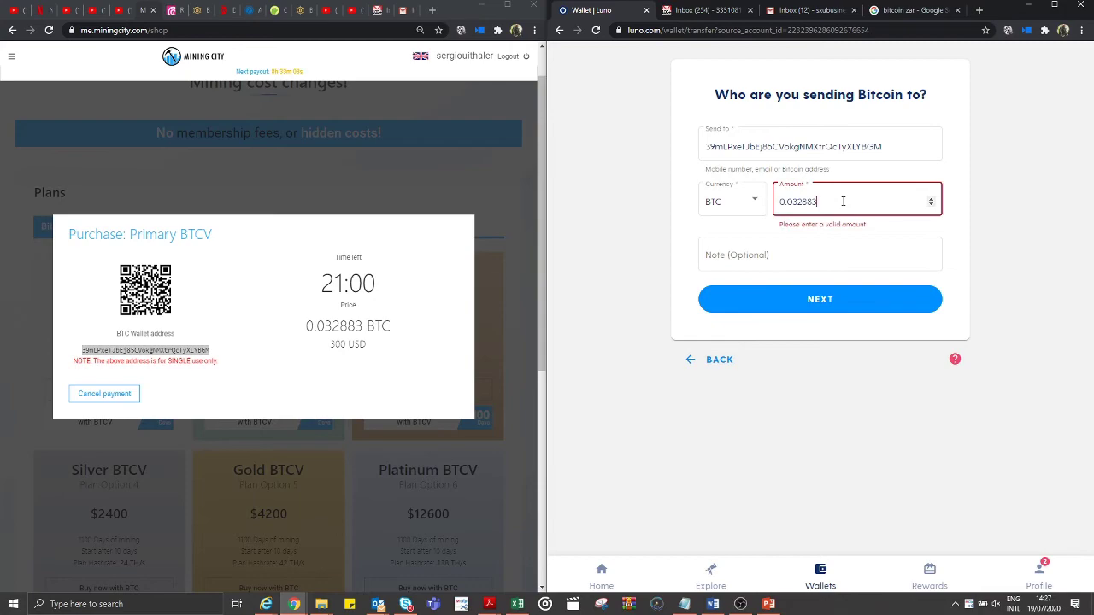
left_click(801, 254)
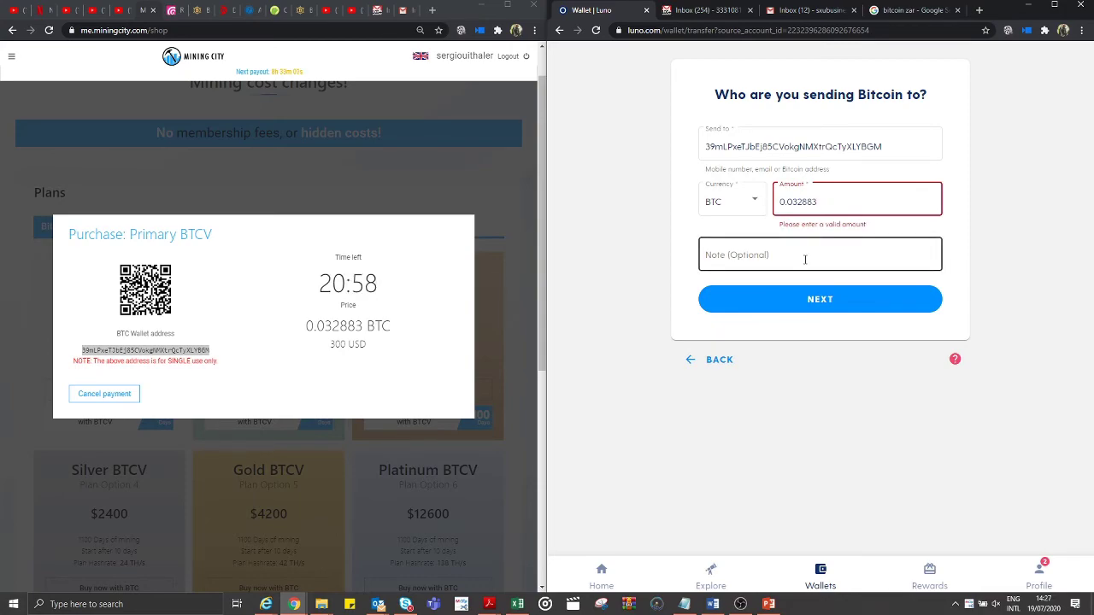
Try submitting the send, then return to the wallets overview when the amount stays invalid
left_click(818, 305)
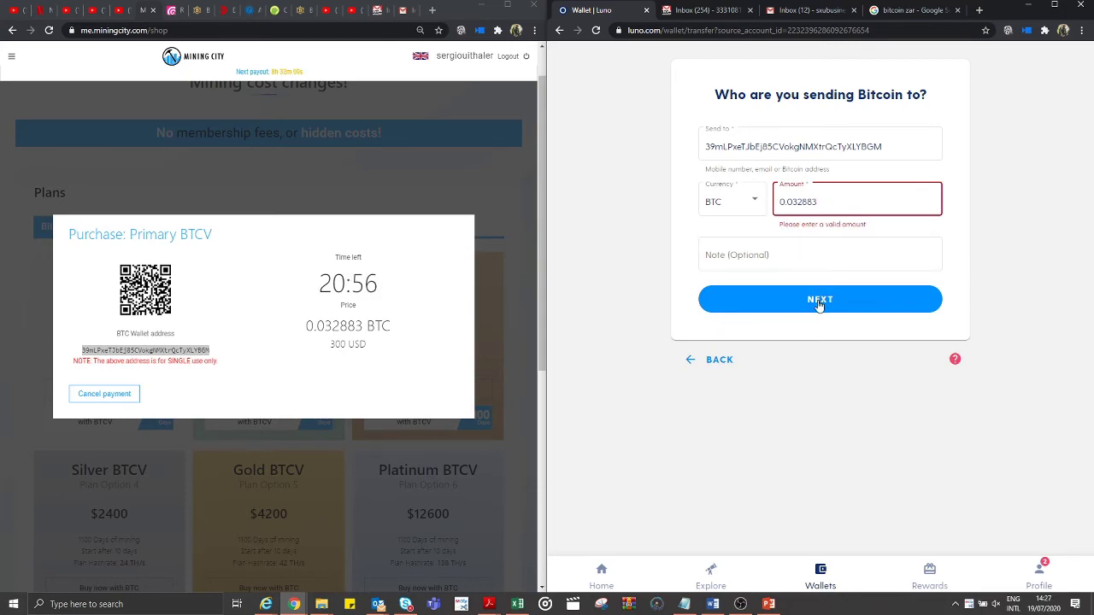
left_click(818, 305)
left_click(846, 306)
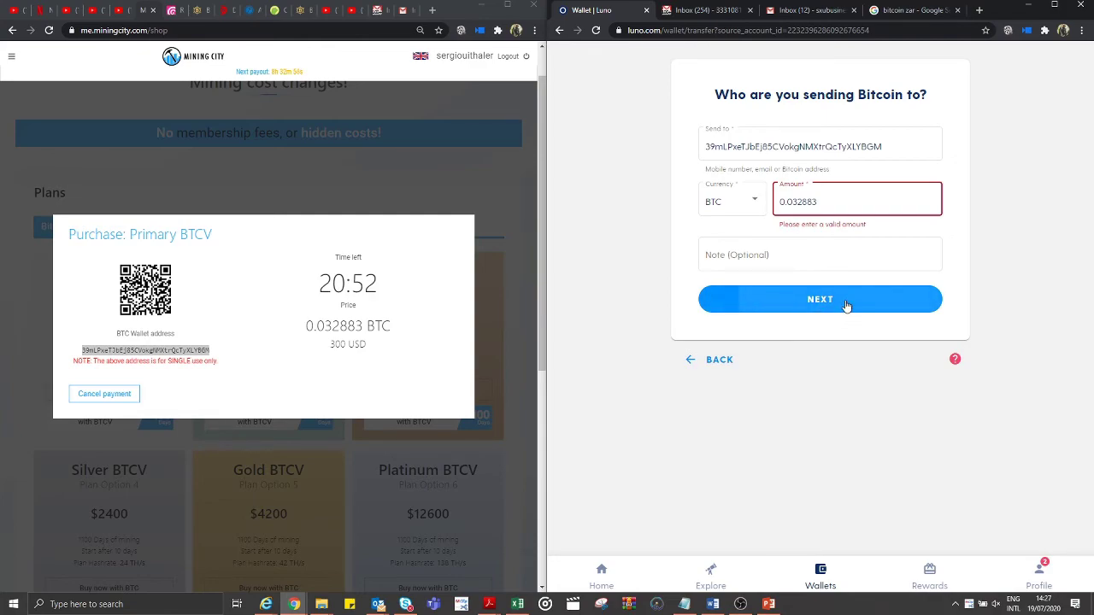
left_click(848, 158)
key("ctrl+a")
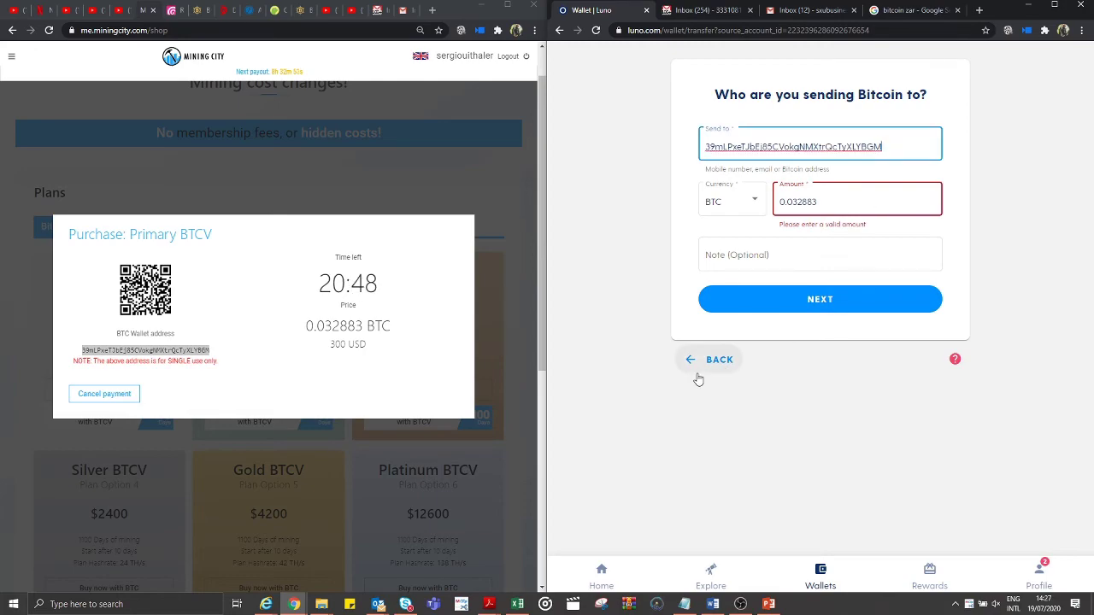
left_click(697, 373)
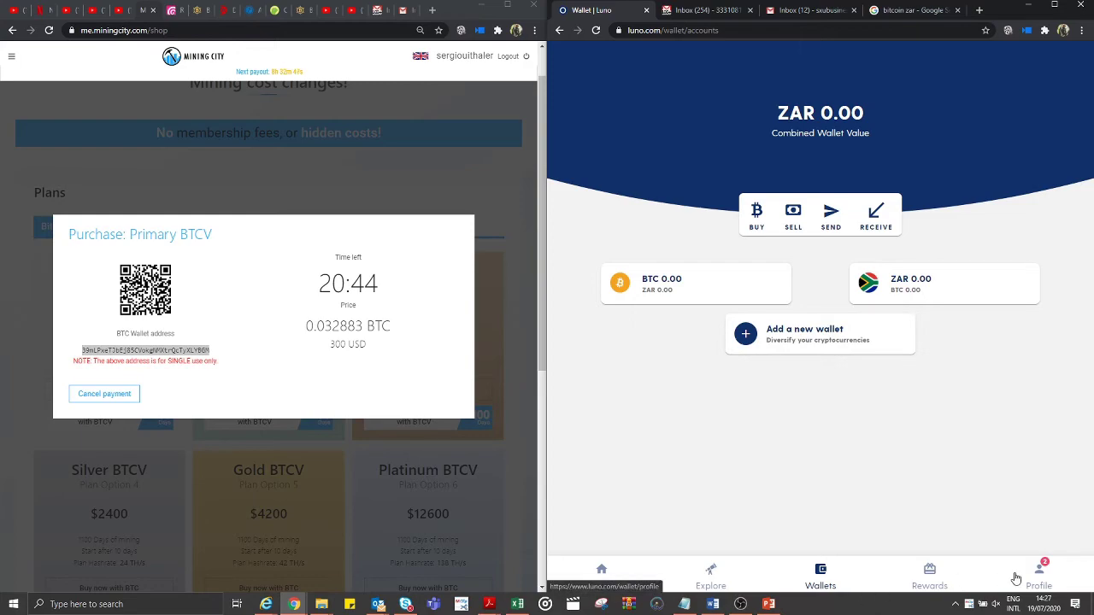
View the BTC wallet's history: 0.03266 BTC bought, then 0.032454 BTC sent
left_click(726, 291)
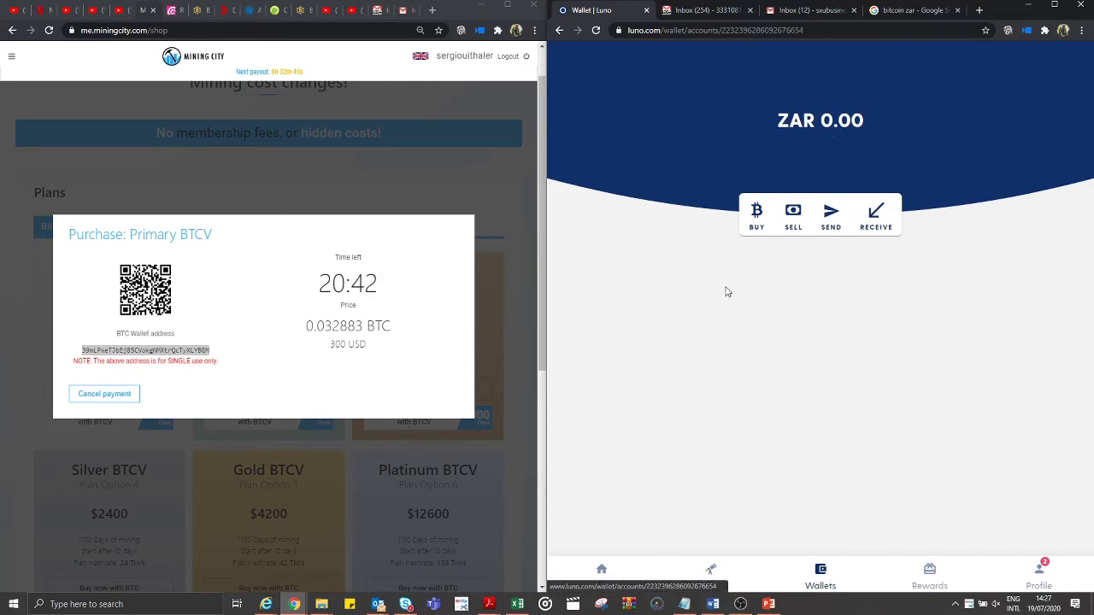
scroll(739, 444, "down", 2)
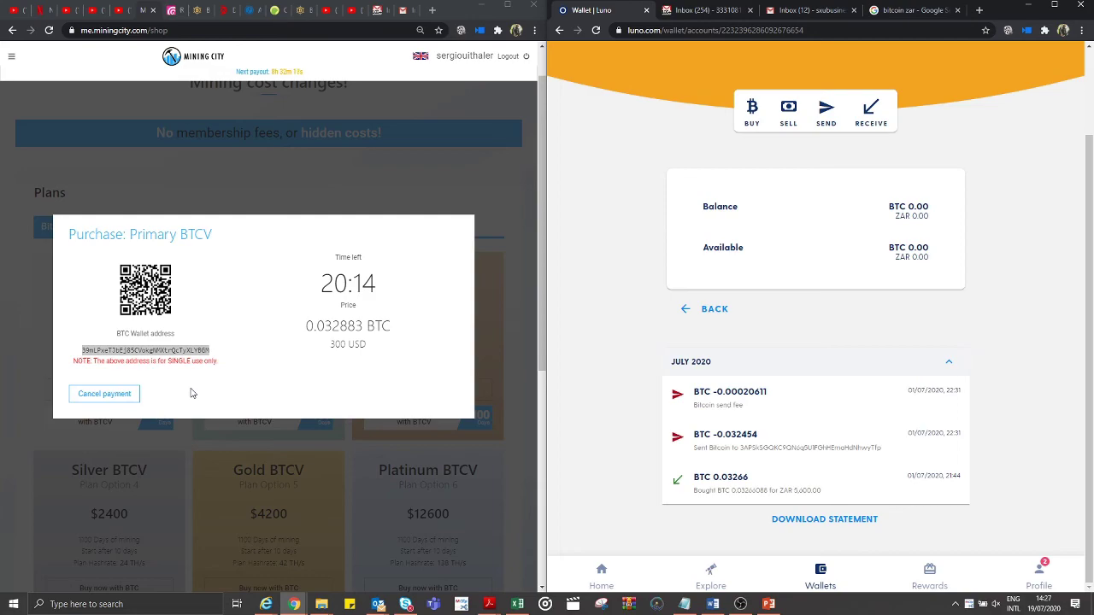
Cancel the pending Primary BTCV payment in Mining City
left_click(122, 398)
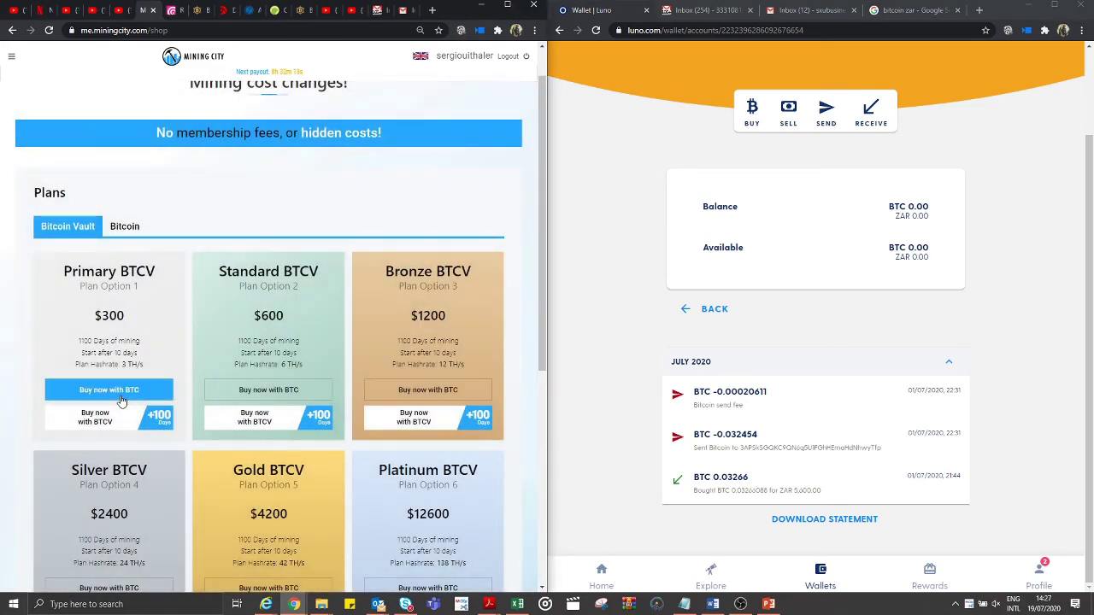